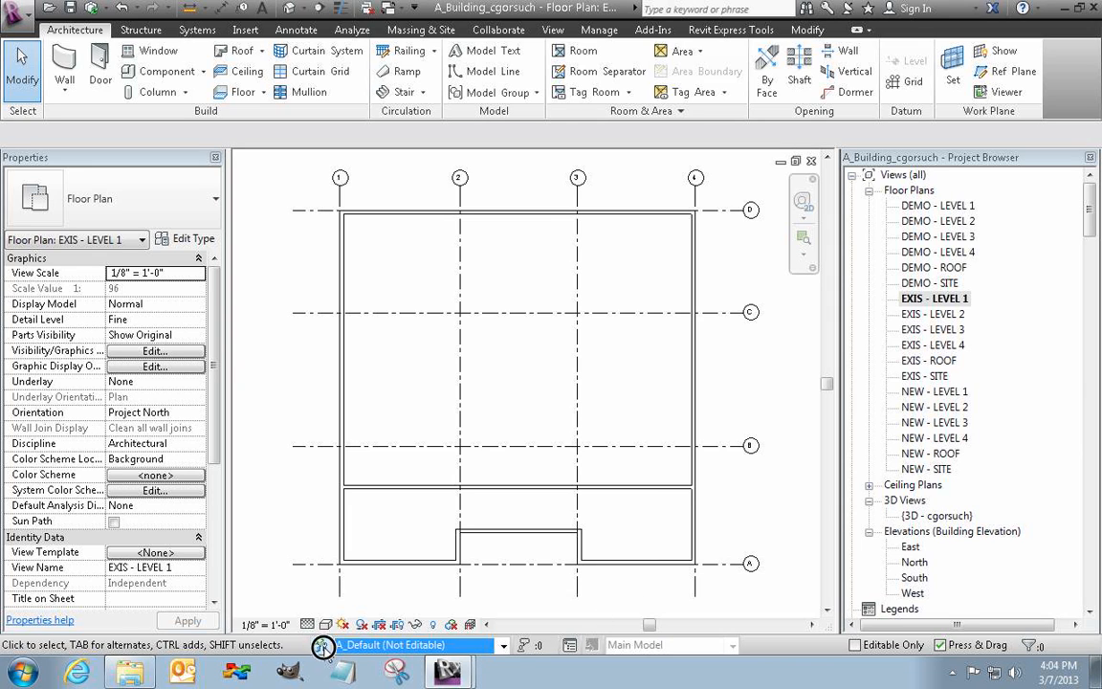
# Step: Select the ZZ_CAD workset in the project's worksets and make it the active workset
pyautogui.click(319, 646)
pyautogui.click(278, 262)
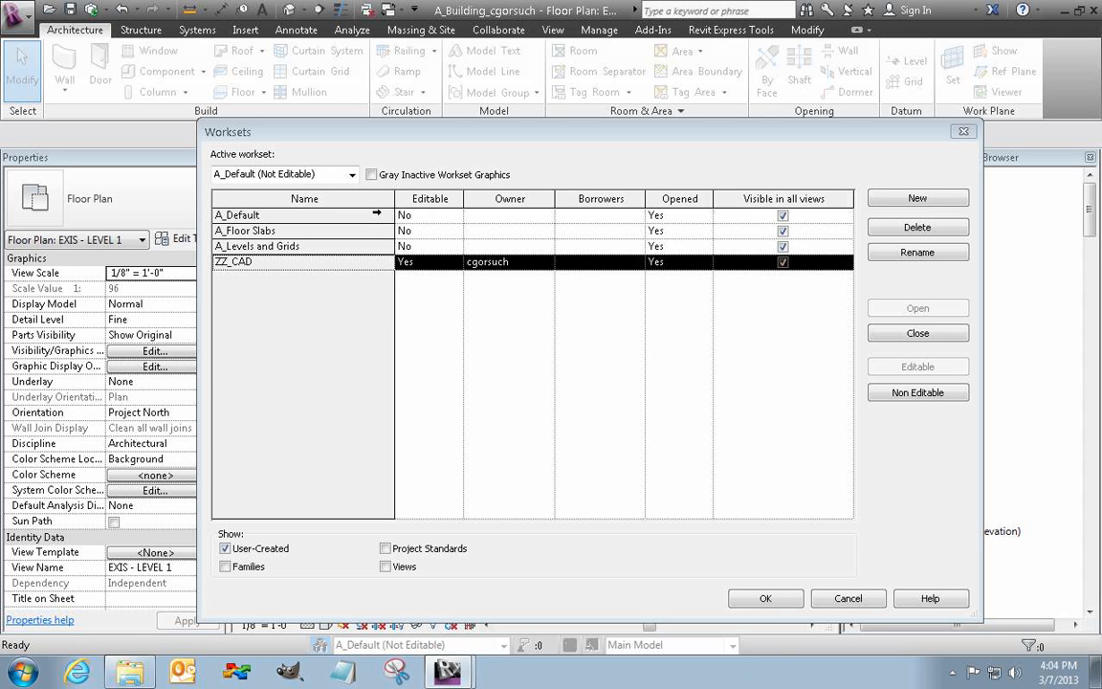
pyautogui.click(352, 176)
pyautogui.click(278, 245)
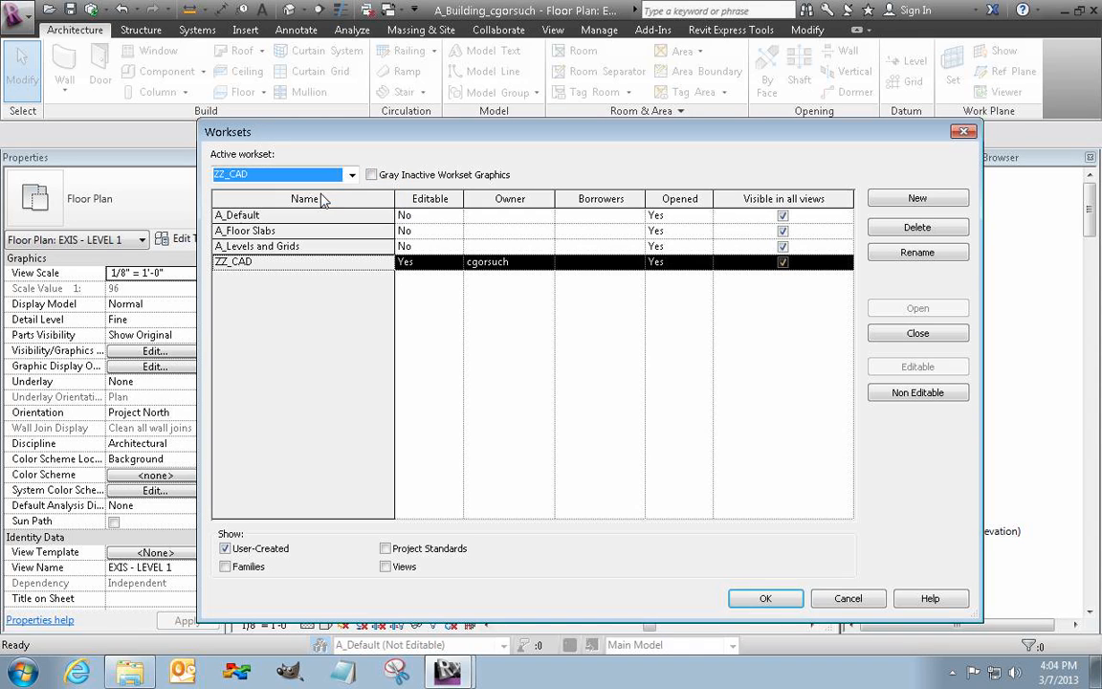
pyautogui.click(769, 599)
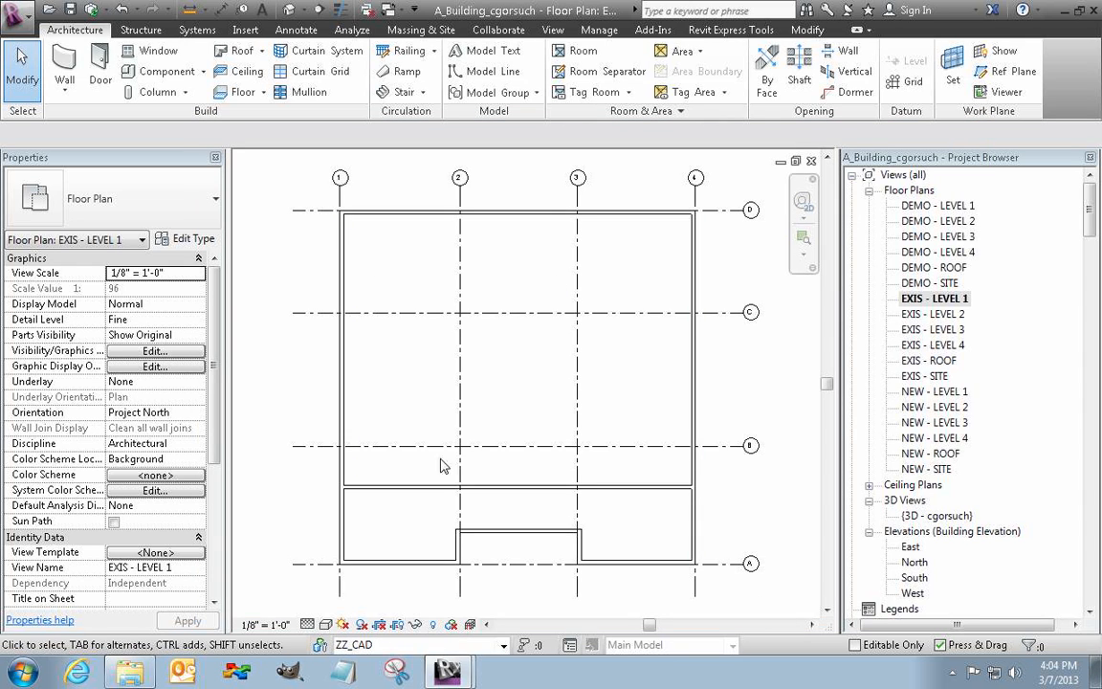
# Step: Turn off visibility in all views for the ZZ_CAD workset
pyautogui.click(321, 646)
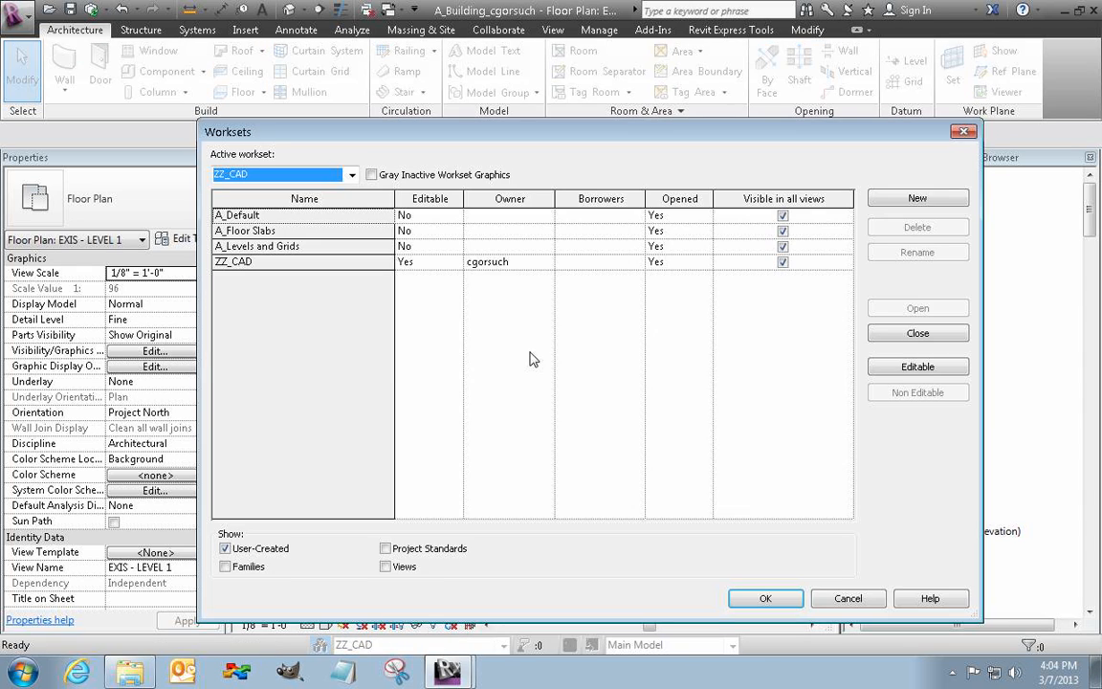
pyautogui.click(782, 262)
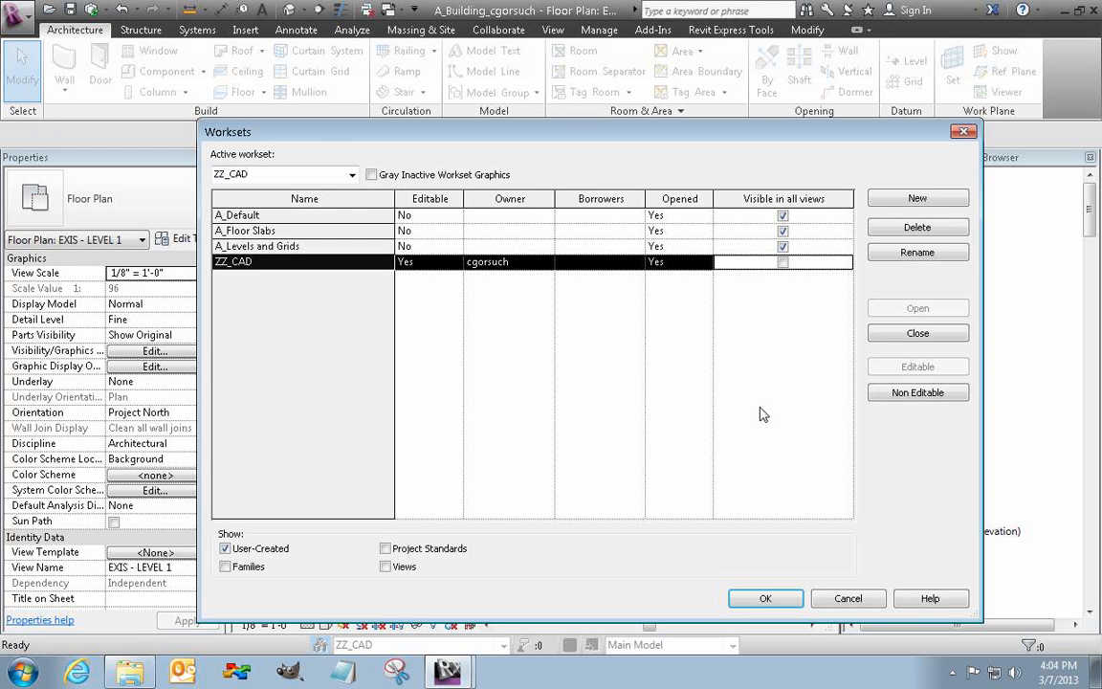
pyautogui.click(764, 598)
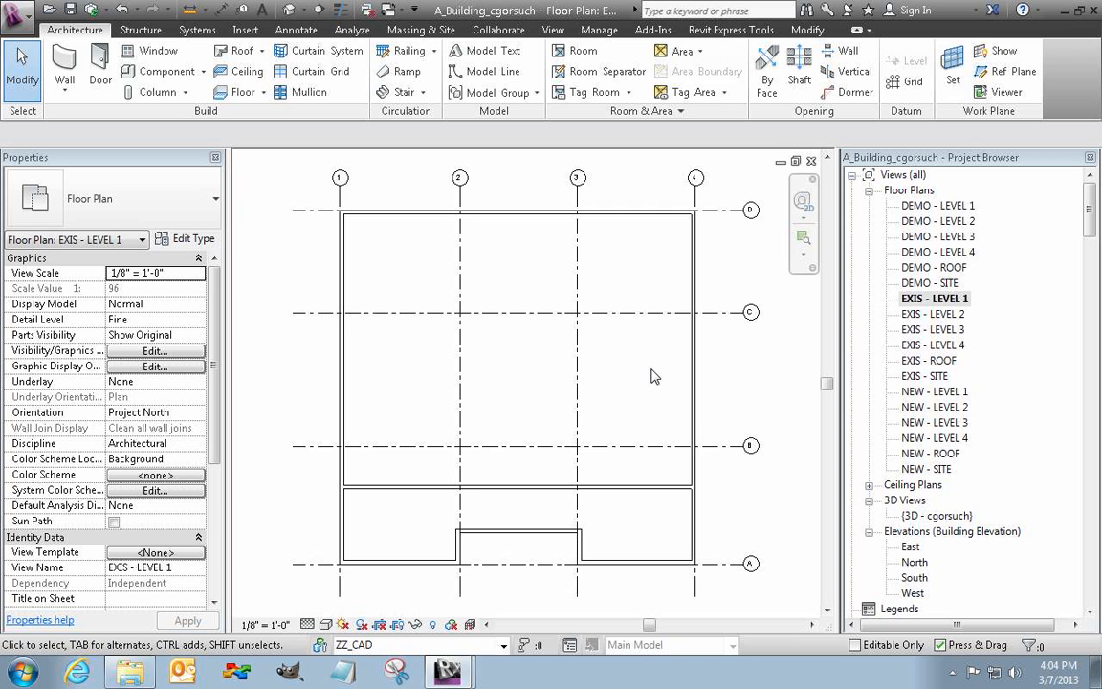
# Step: Override the ZZ_CAD workset's visibility setting to Show in the EXIS - LEVEL 1 floor plan
pyautogui.press('v')
pyautogui.press('g')
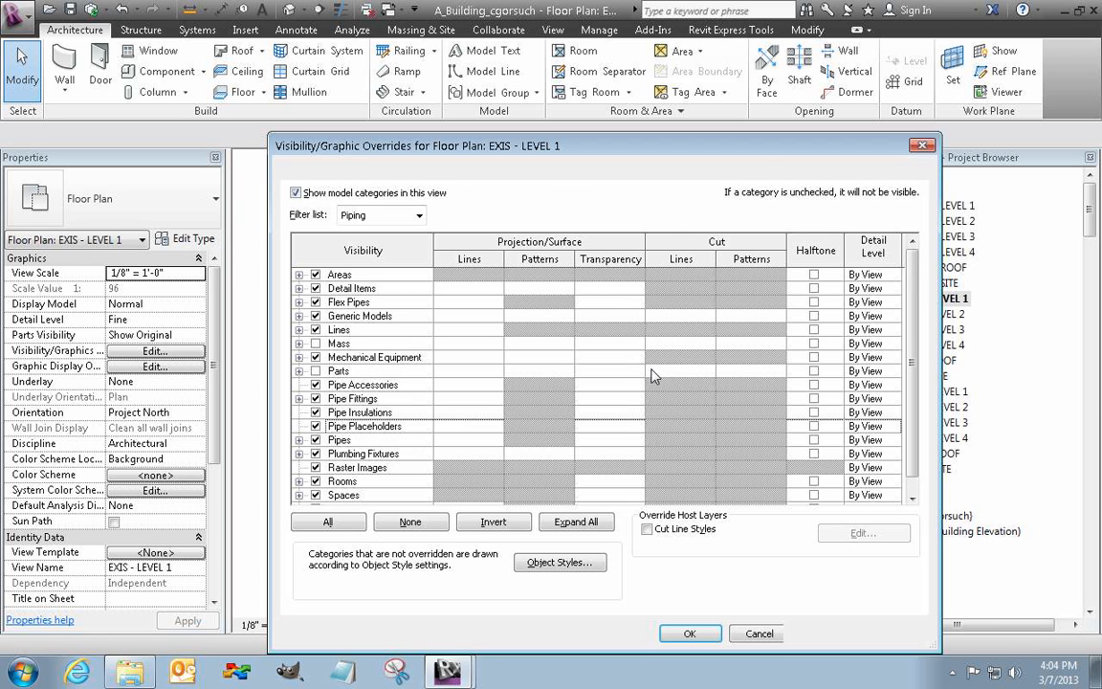
pyautogui.click(738, 170)
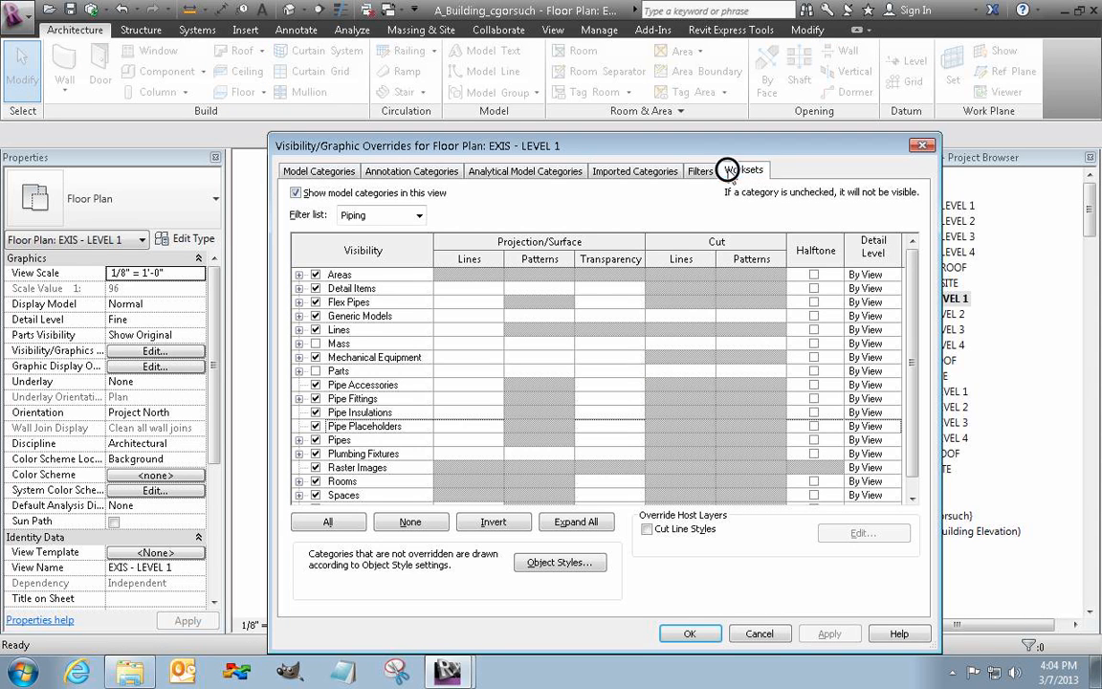
pyautogui.click(411, 309)
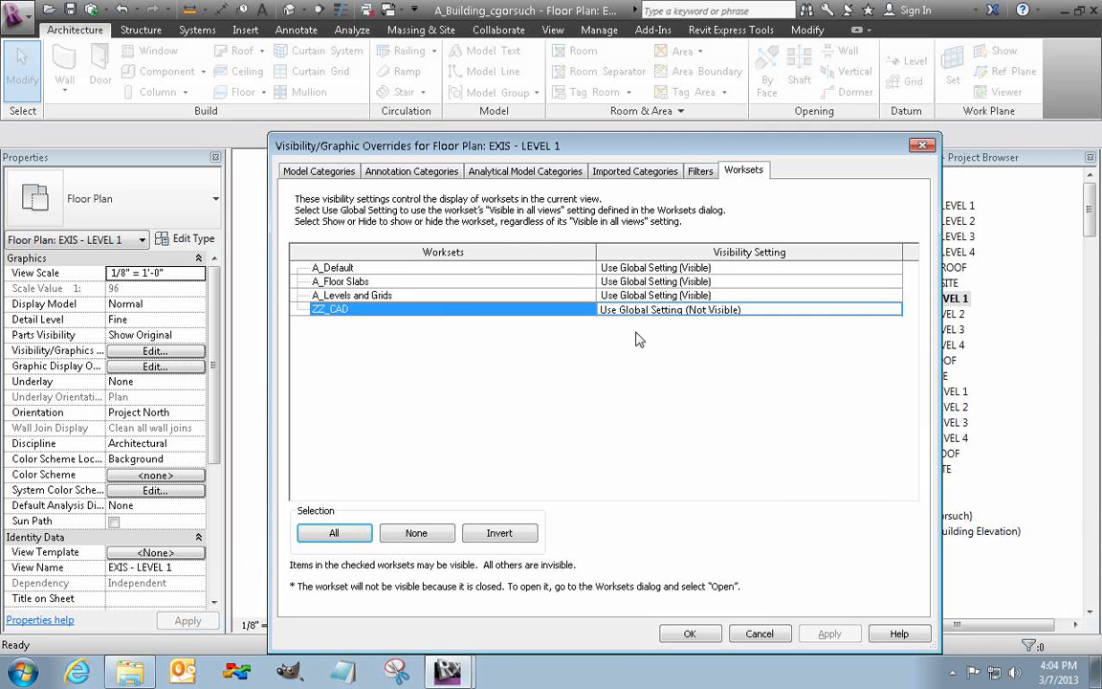
pyautogui.click(772, 310)
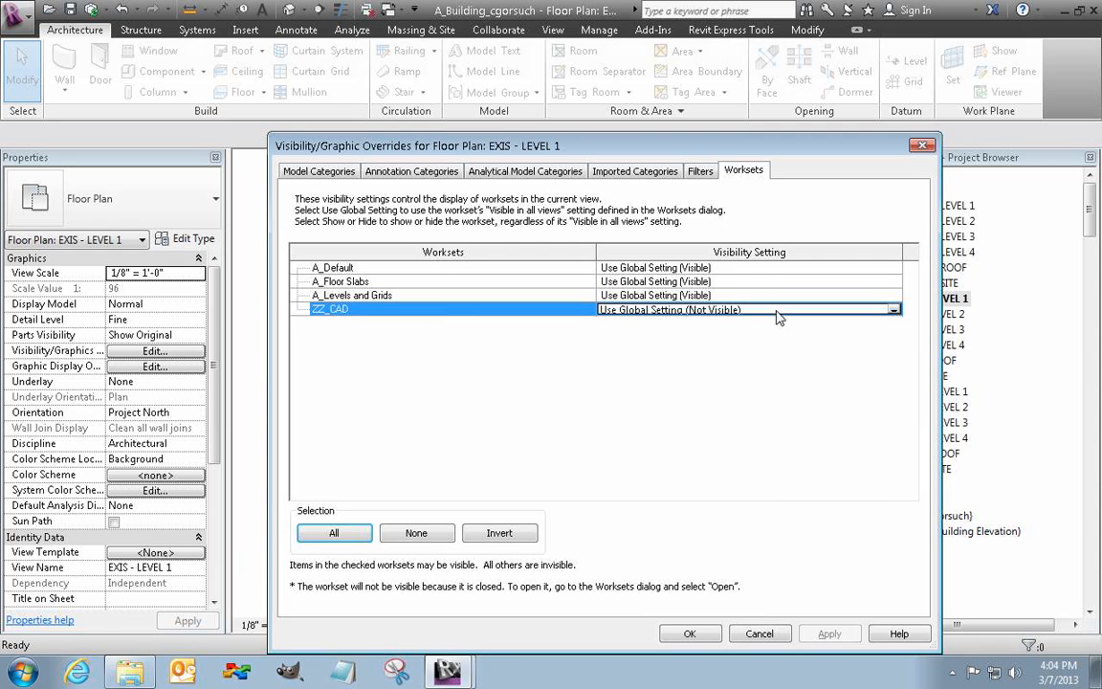
pyautogui.click(892, 311)
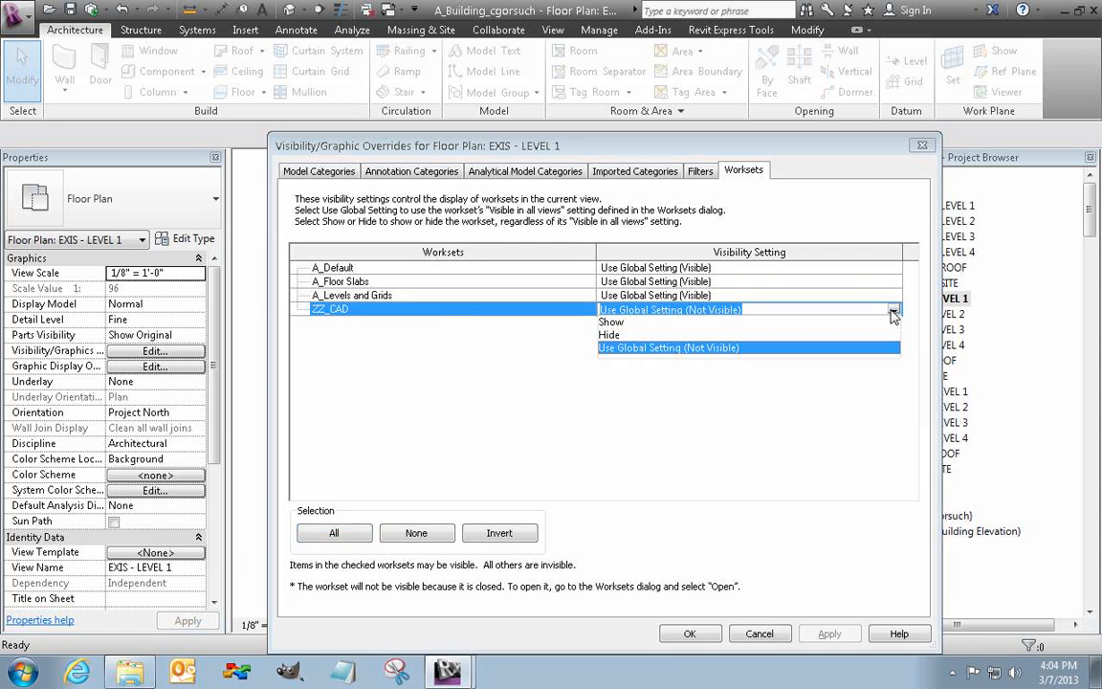
pyautogui.click(612, 322)
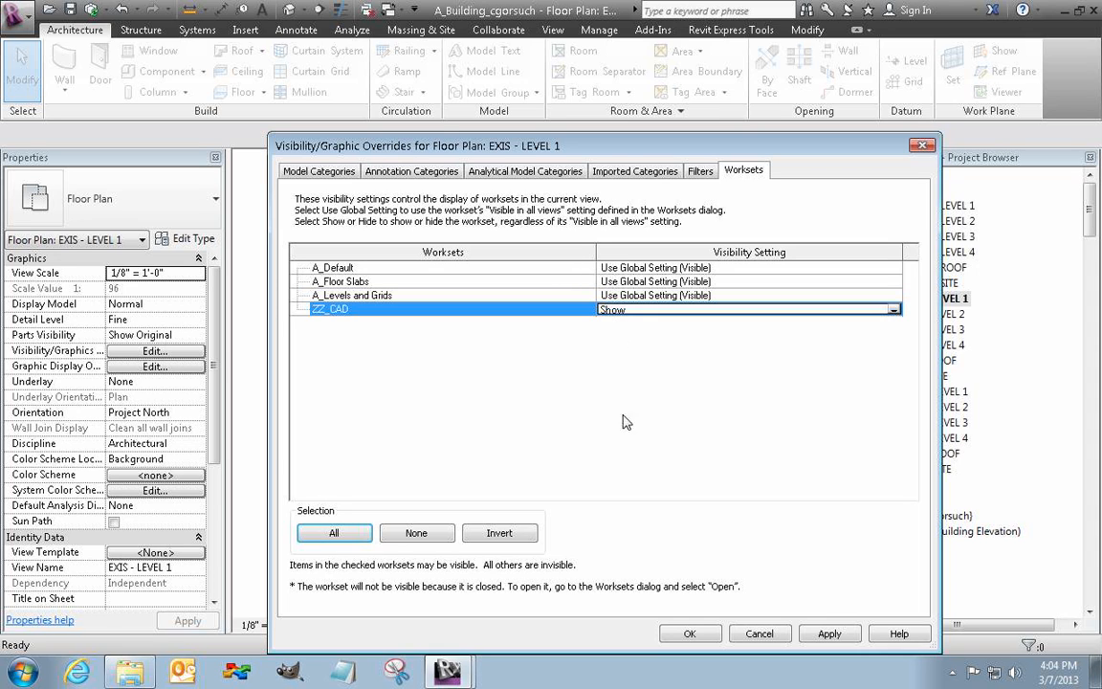
pyautogui.click(690, 635)
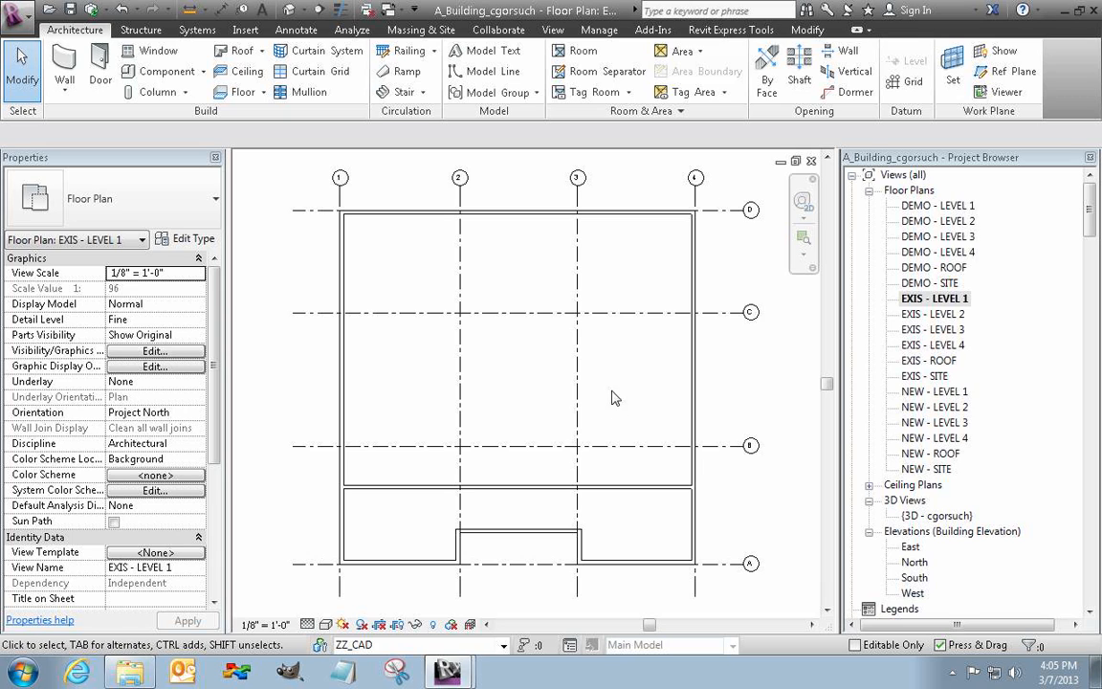
# Step: Move grid C by setting its distance from grid B to 30 feet
pyautogui.click(628, 318)
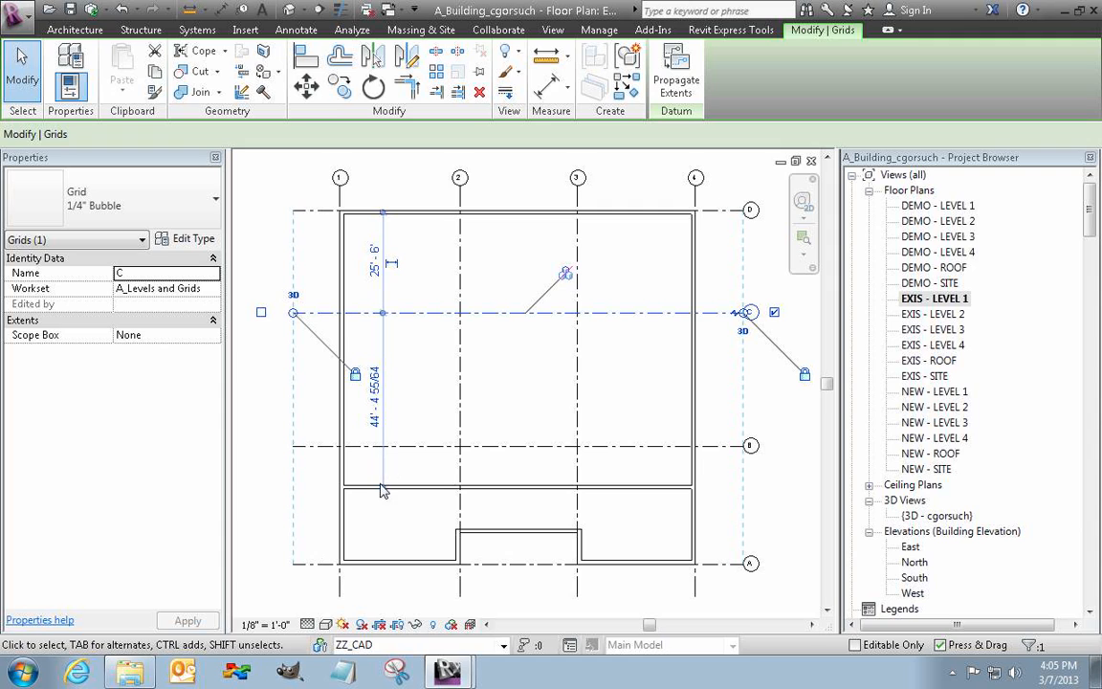
pyautogui.moveTo(384, 487); pyautogui.dragTo(406, 446)
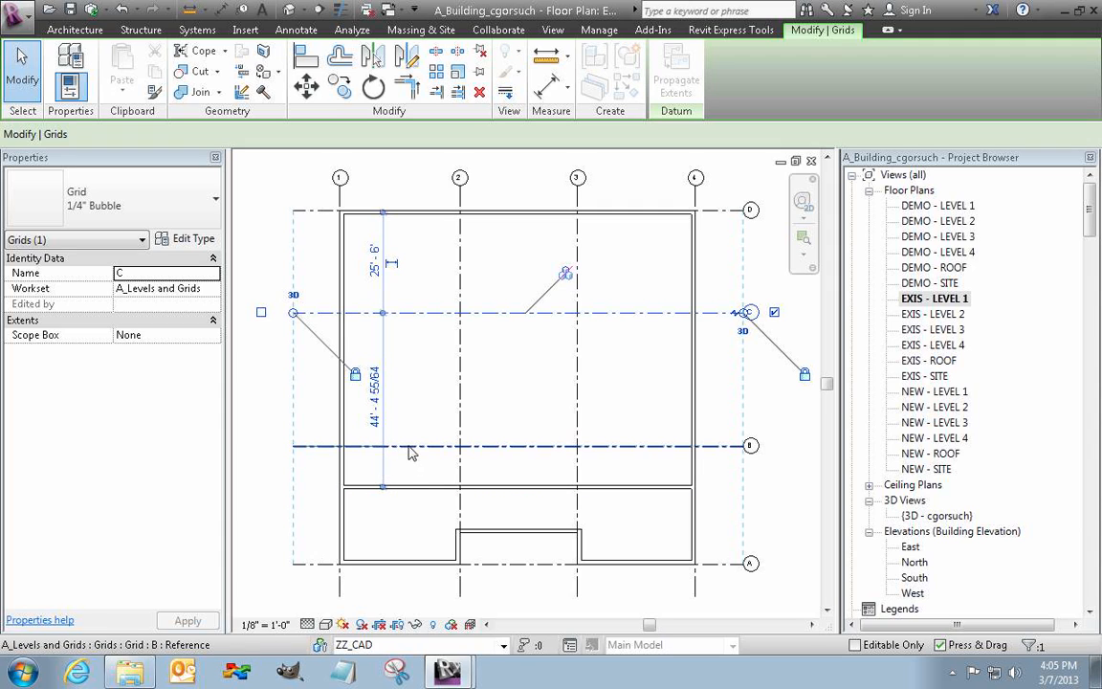
pyautogui.click(373, 383)
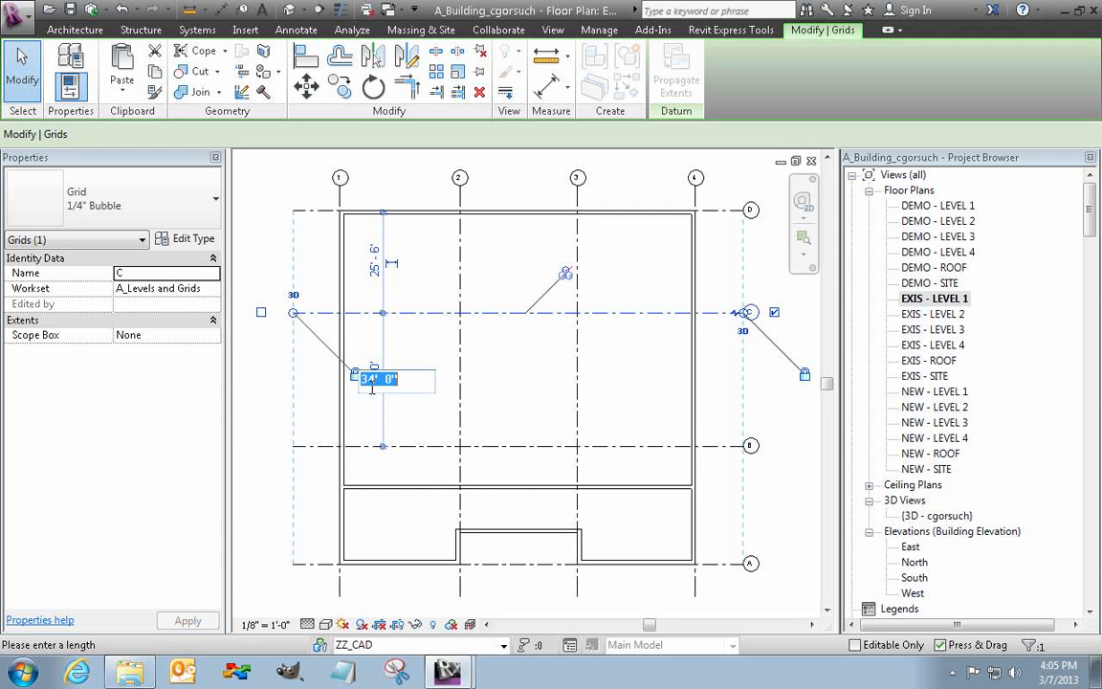
pyautogui.write('30')
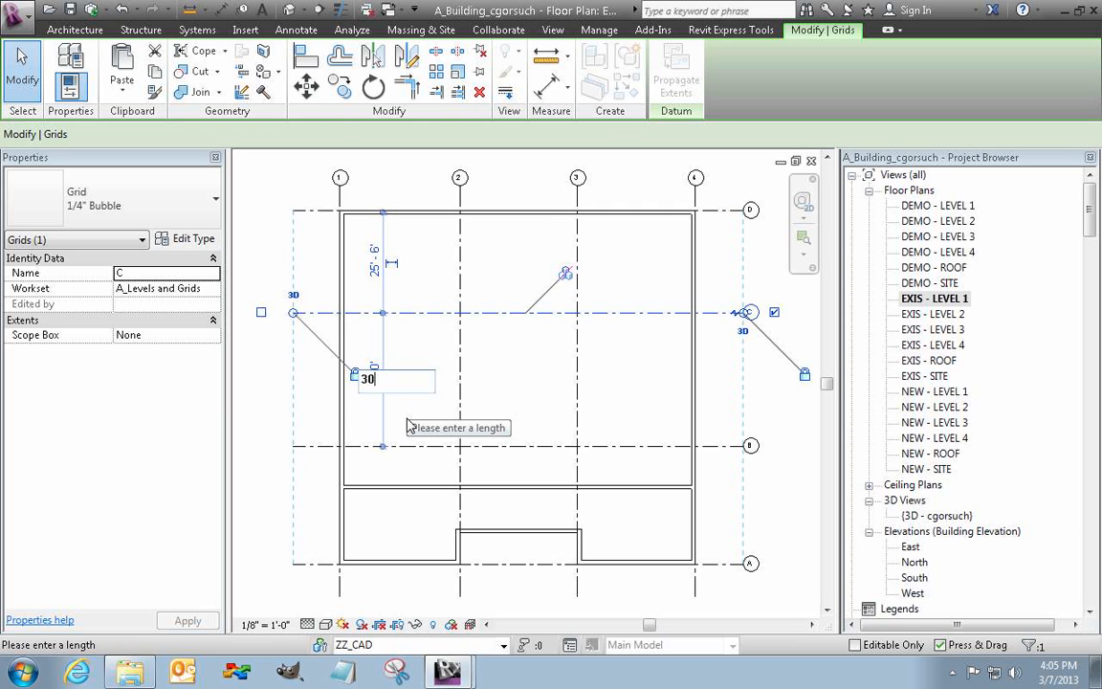
pyautogui.press('Return')
pyautogui.press('Escape')
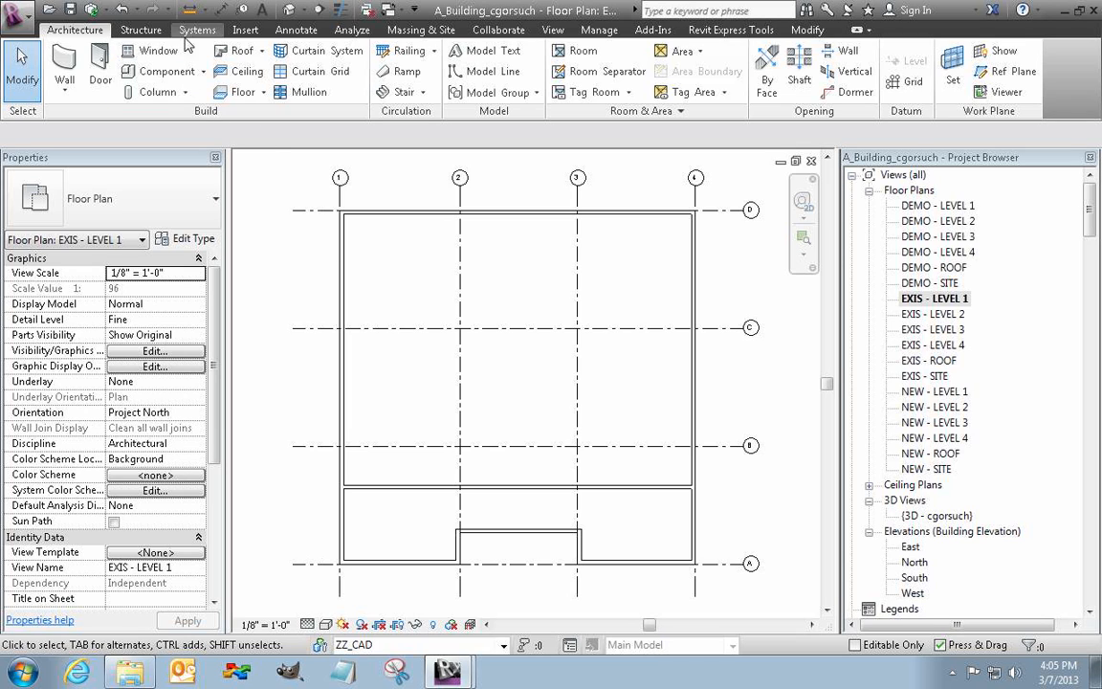
# Step: Link the Existing Floor Plan DWG at LEVEL 1 with Auto - Origin to Origin positioning, keeping auto-detected units and preserved colors
pyautogui.click(245, 31)
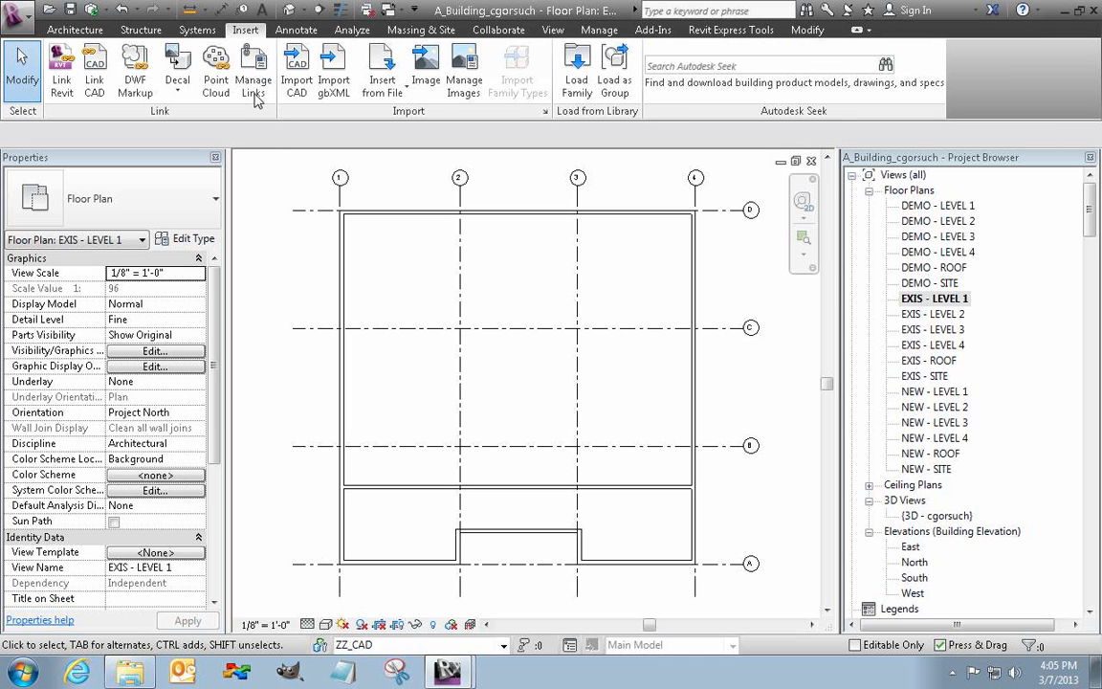
pyautogui.click(94, 98)
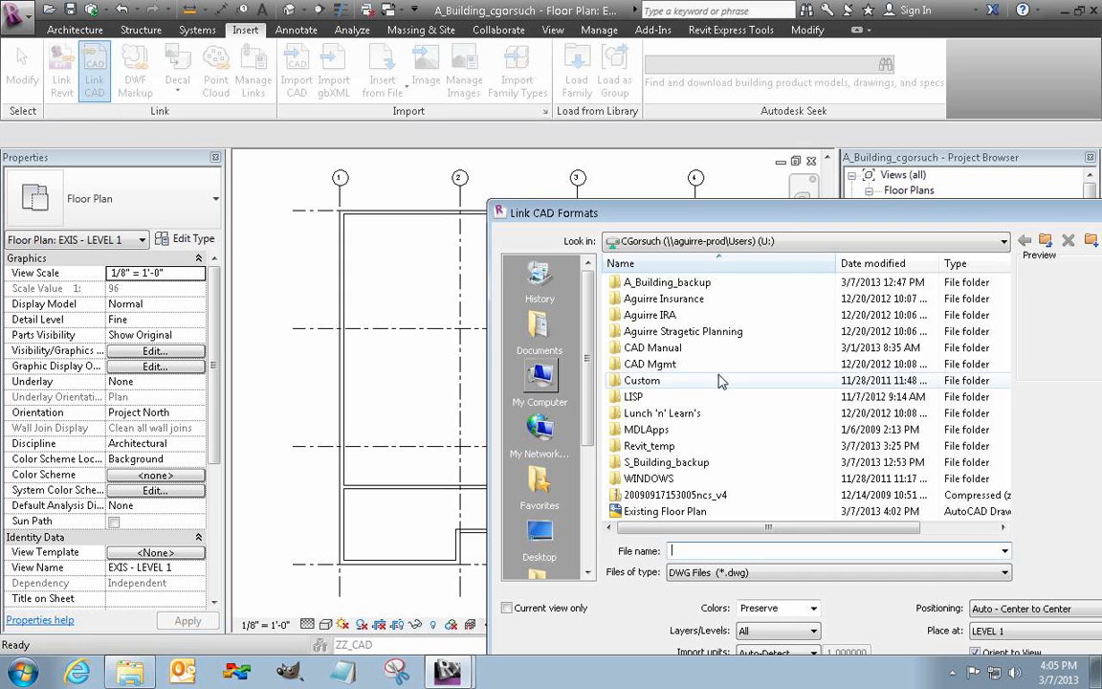
pyautogui.moveTo(755, 217); pyautogui.dragTo(637, 186)
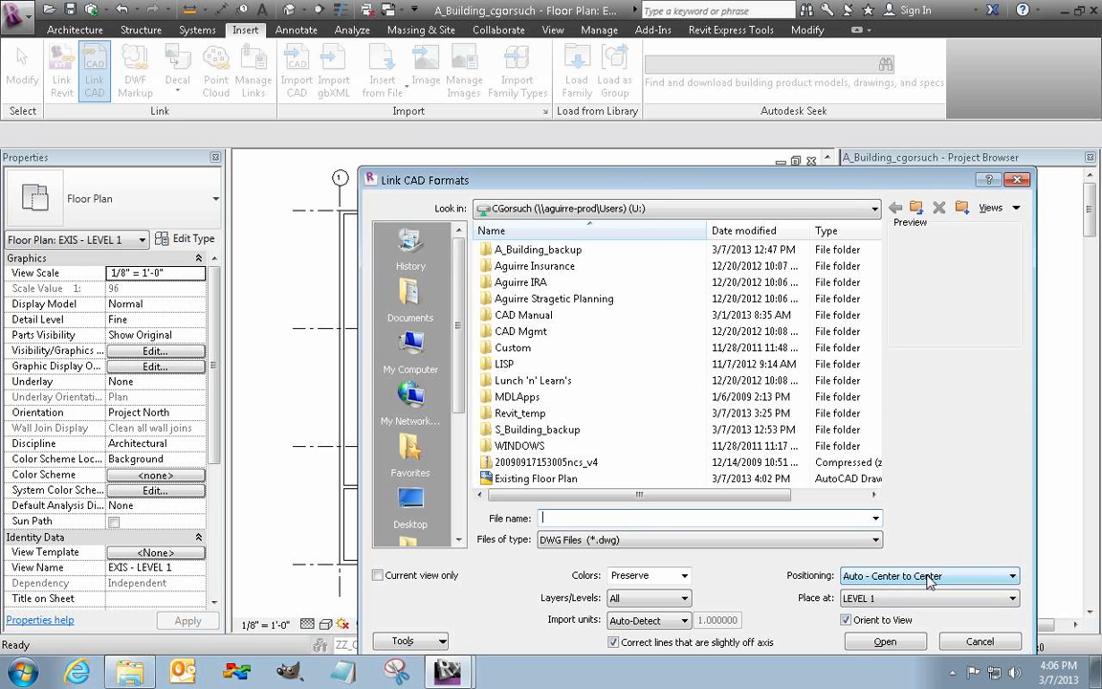
pyautogui.click(517, 479)
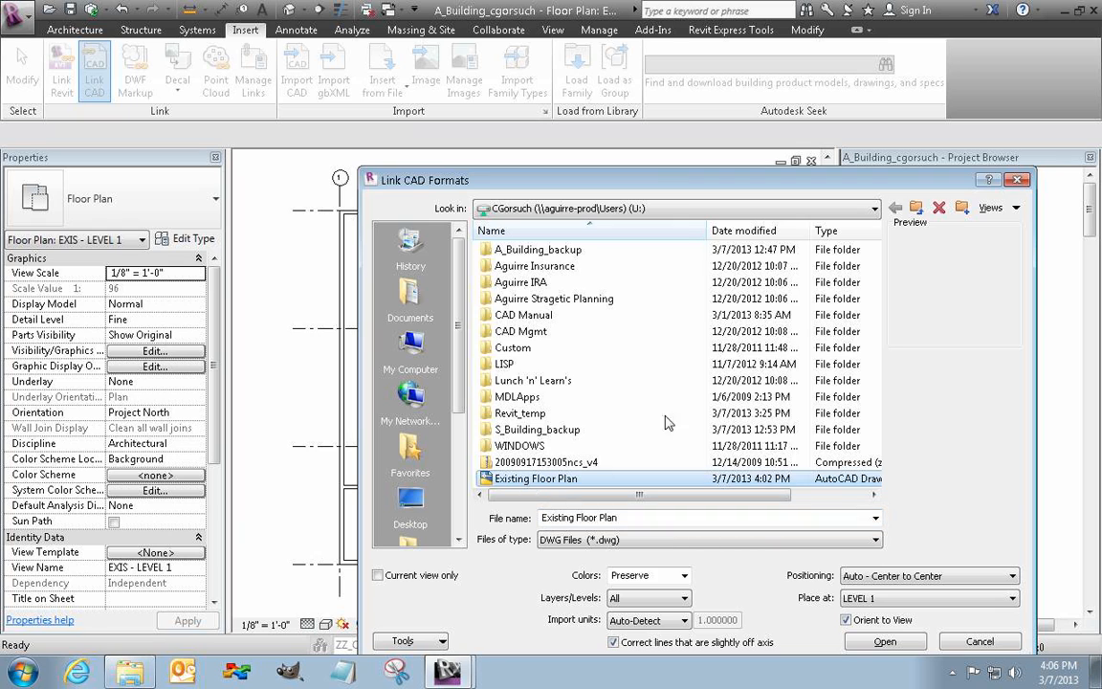
pyautogui.moveTo(622, 182); pyautogui.dragTo(560, 100)
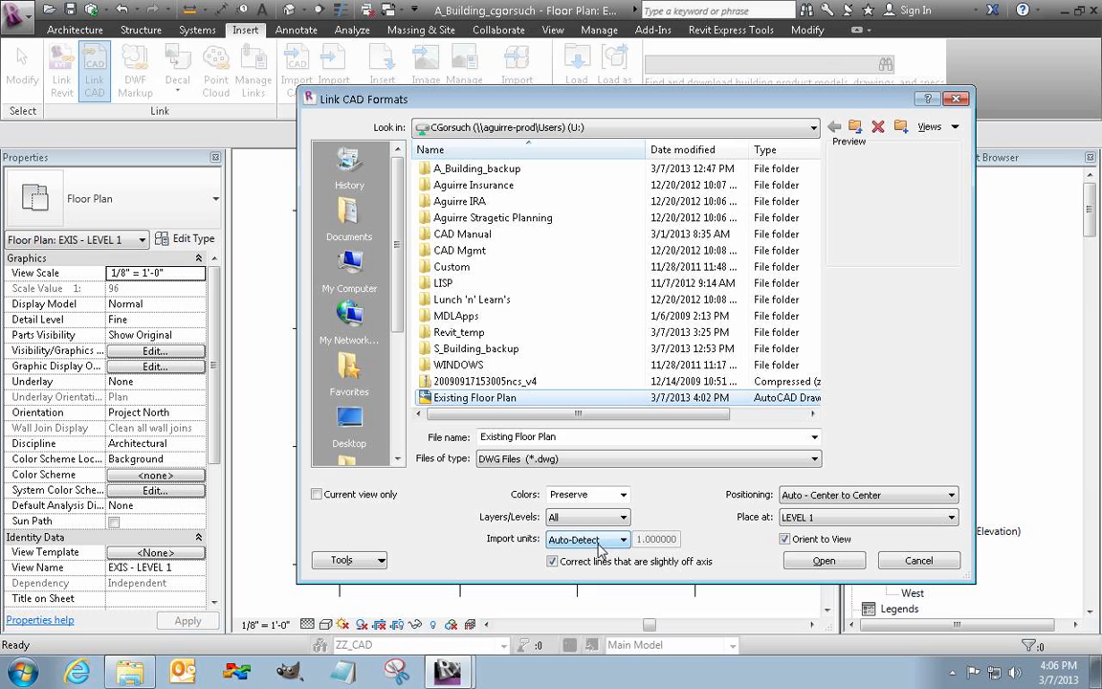
pyautogui.click(831, 522)
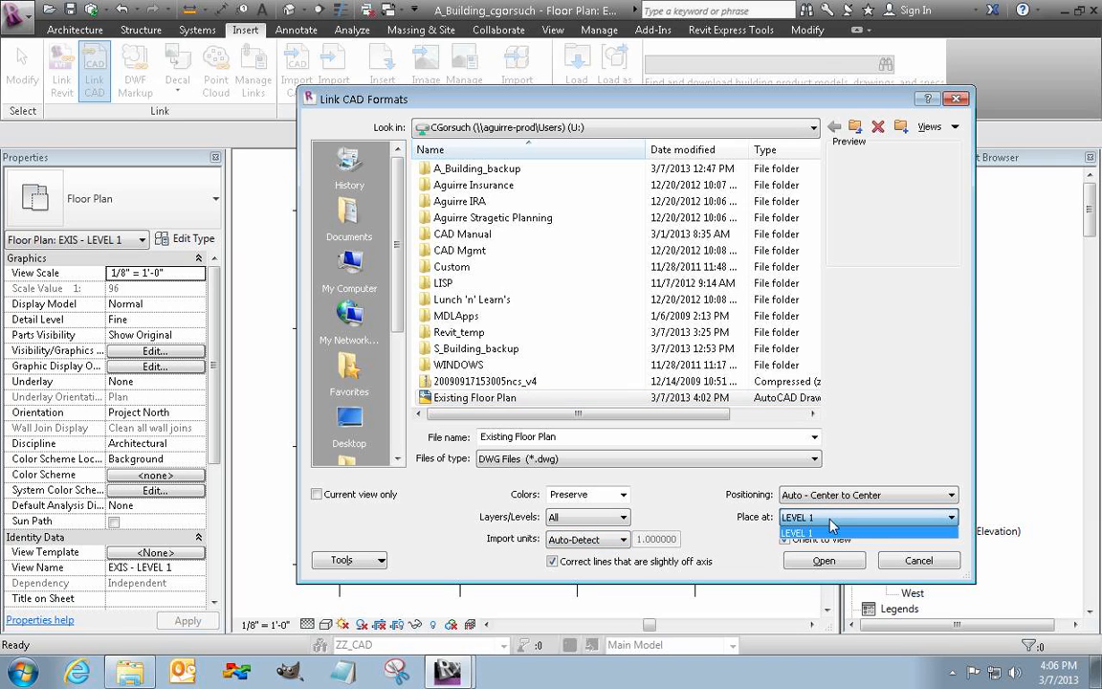
pyautogui.click(831, 522)
pyautogui.click(833, 496)
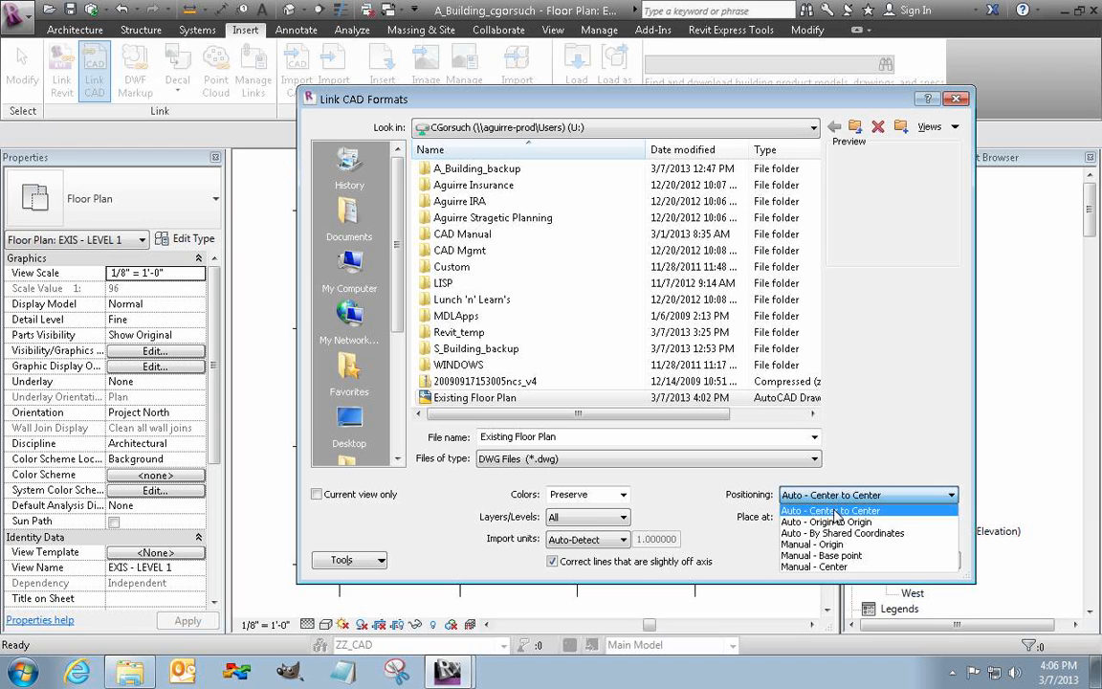
pyautogui.click(836, 522)
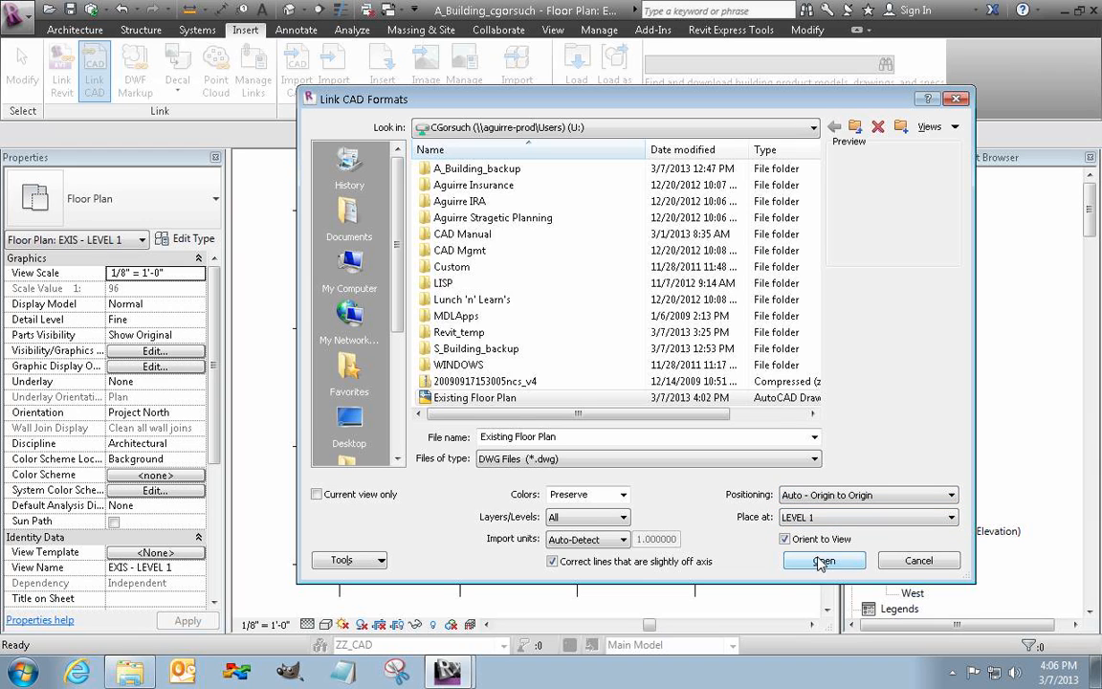
pyautogui.click(822, 561)
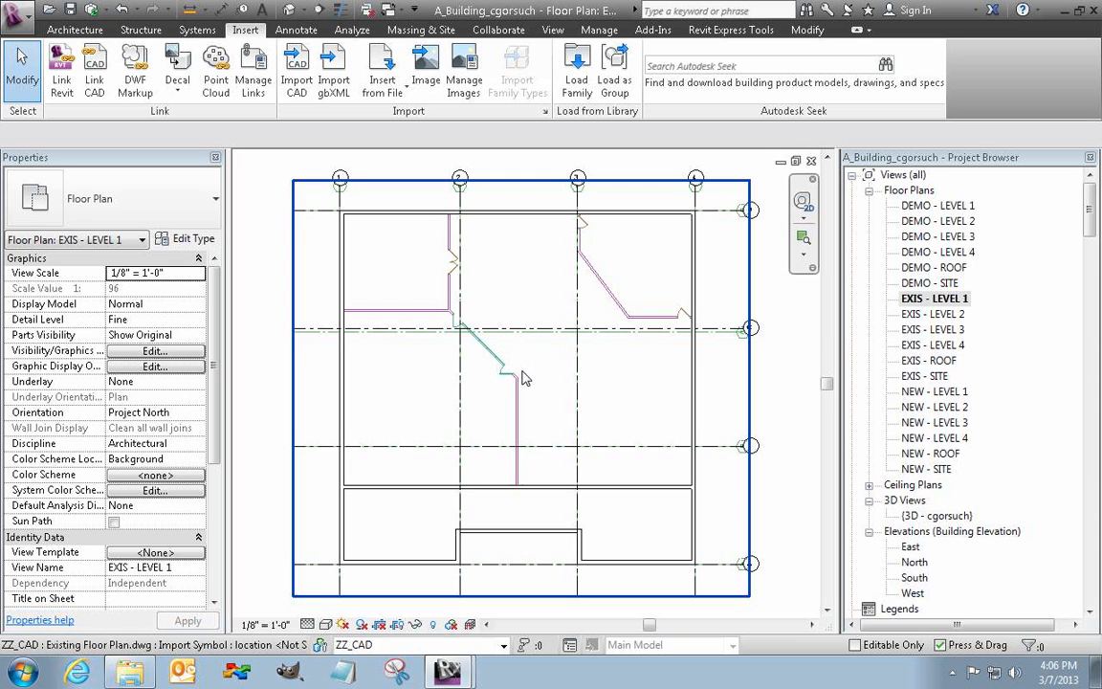
# Step: Override the line color to black for Existing Floor Plan.dwg and all its layers in the EXIS - LEVEL 1 view
pyautogui.scroll(1, 517, 382)
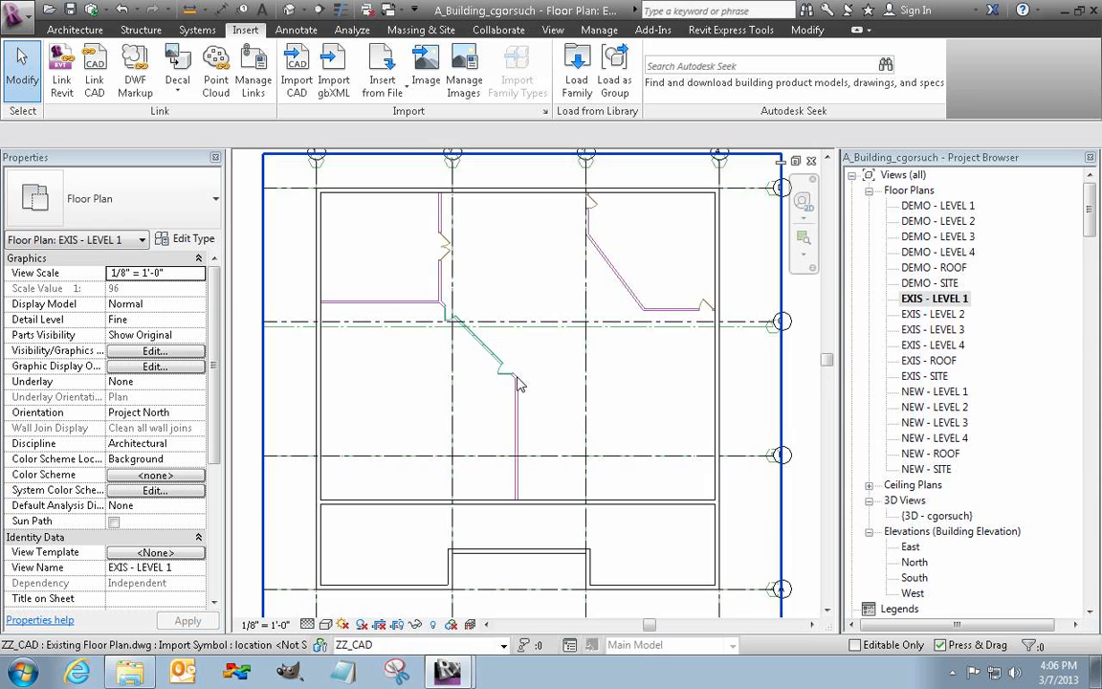
pyautogui.scroll(1, 518, 383)
pyautogui.moveTo(468, 352); pyautogui.dragTo(556, 448, button='middle')
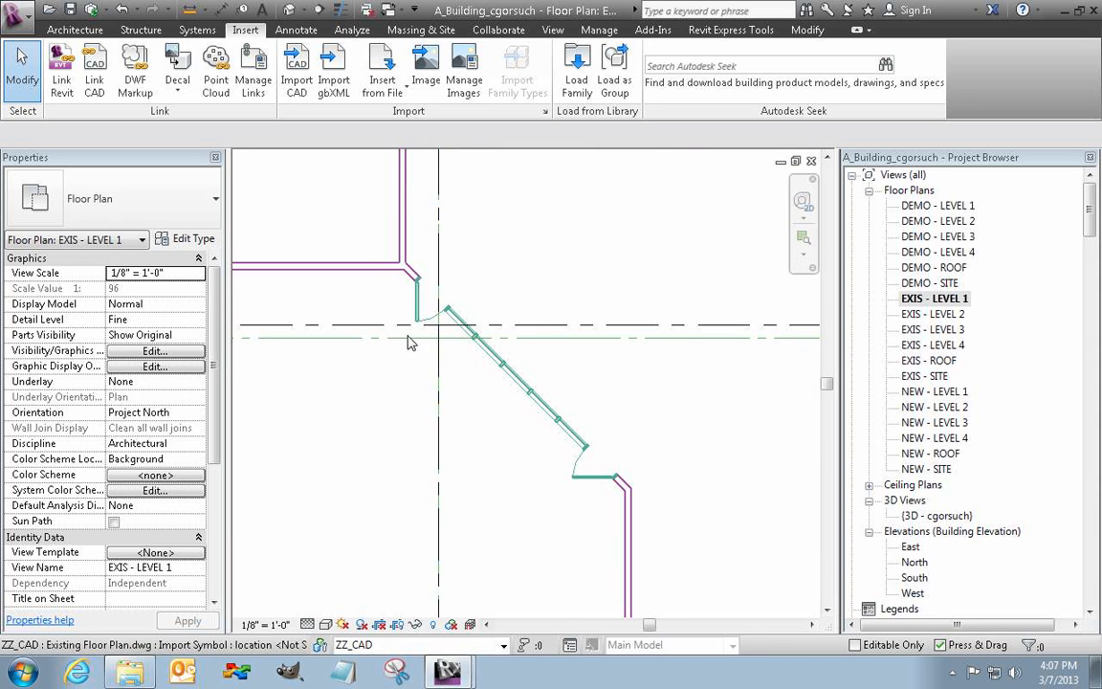
pyautogui.moveTo(647, 486); pyautogui.dragTo(561, 313, button='middle')
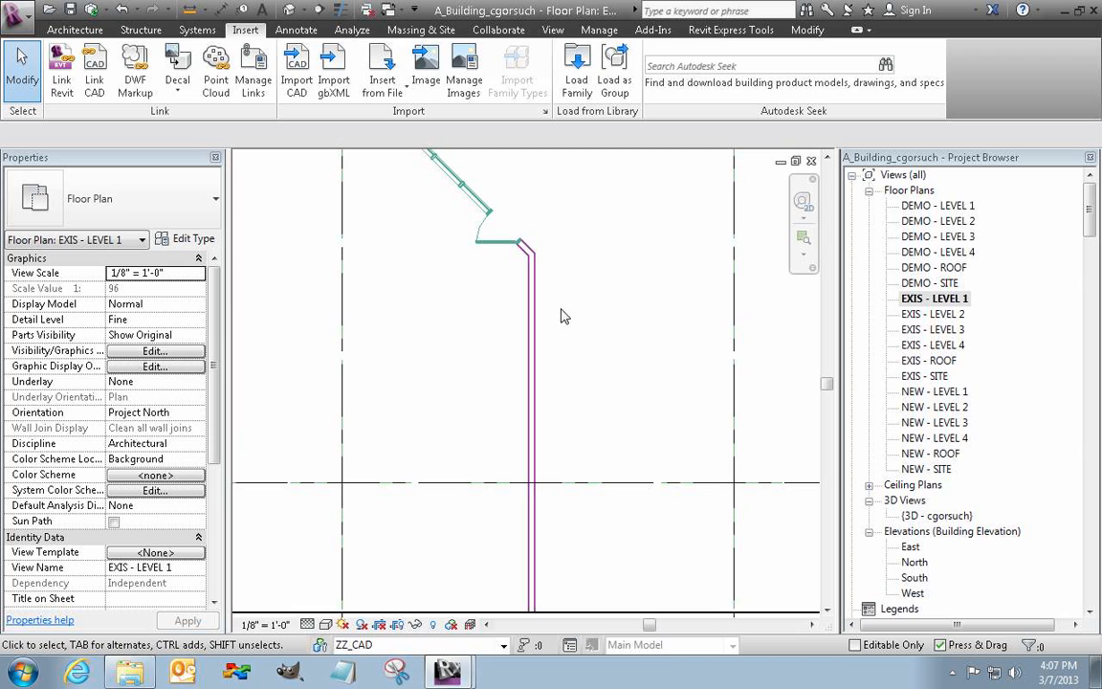
pyautogui.scroll(-2, 563, 317)
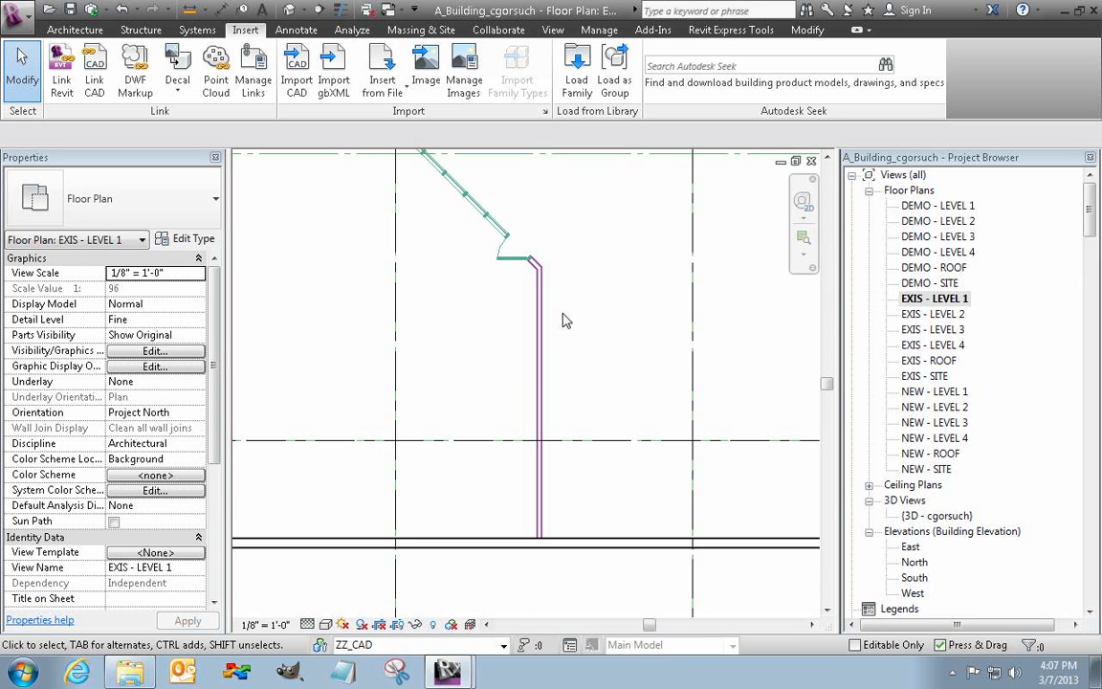
pyautogui.press('v')
pyautogui.press('v')
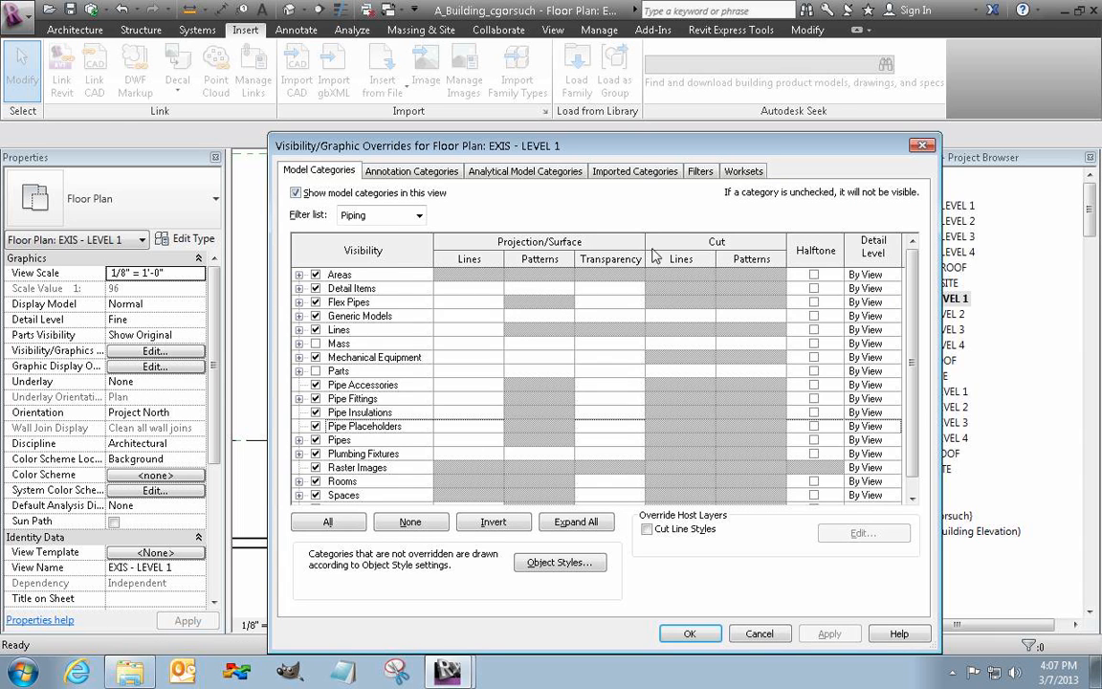
pyautogui.click(639, 171)
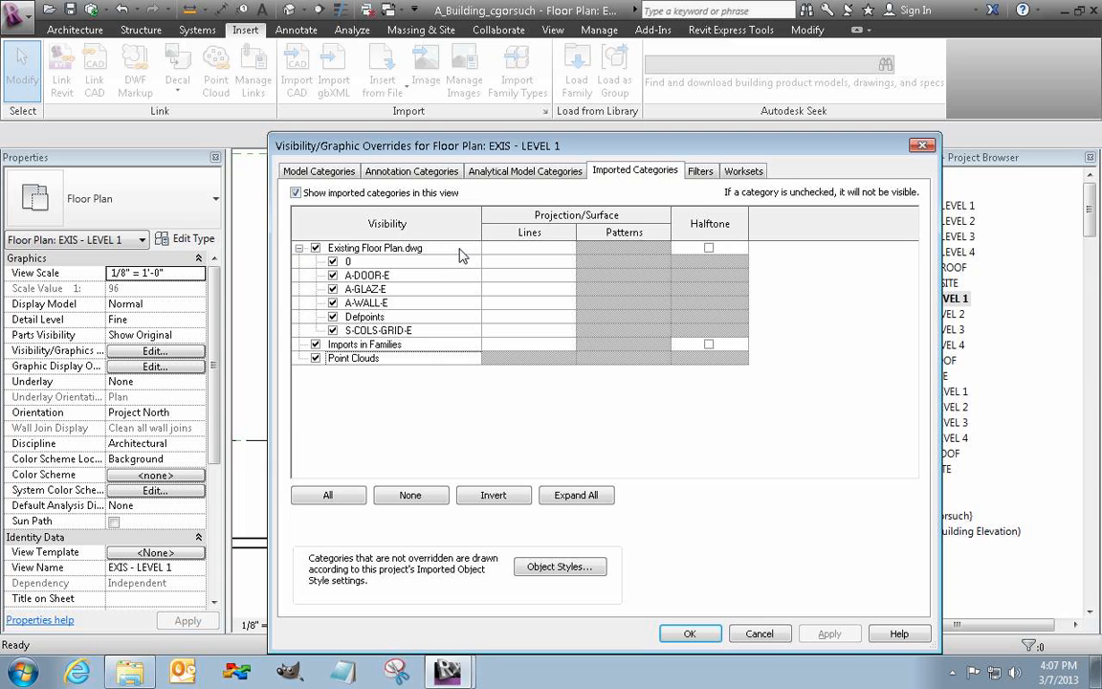
pyautogui.click(377, 252)
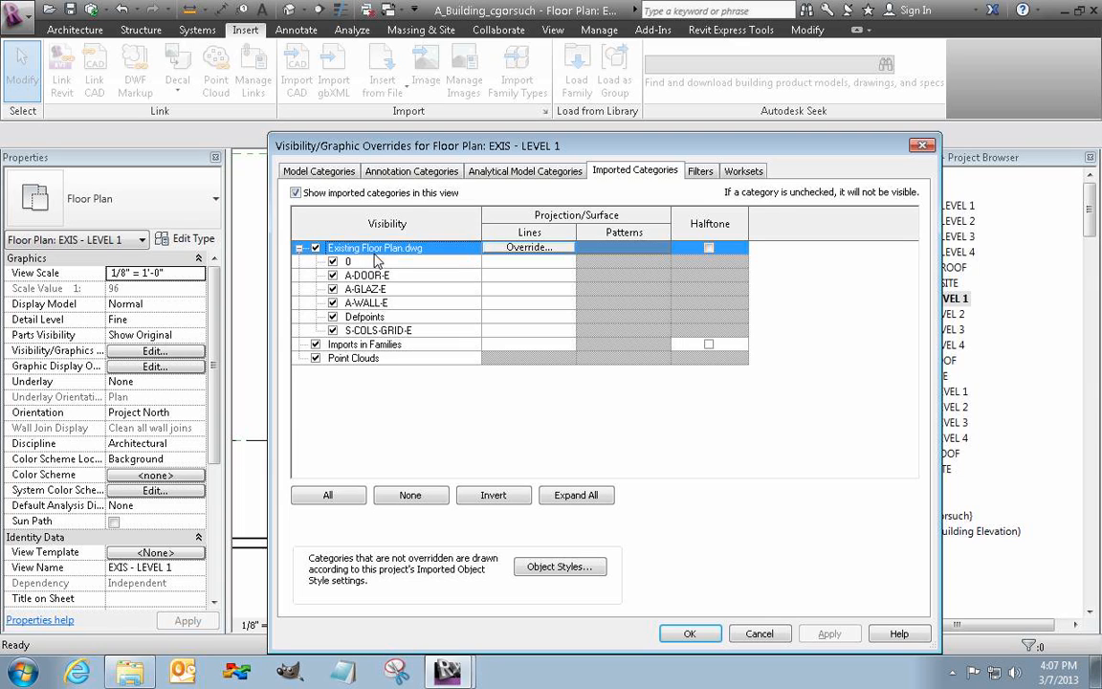
pyautogui.keyDown('shift'); pyautogui.click(418, 332); pyautogui.keyUp('shift')
pyautogui.click(527, 330)
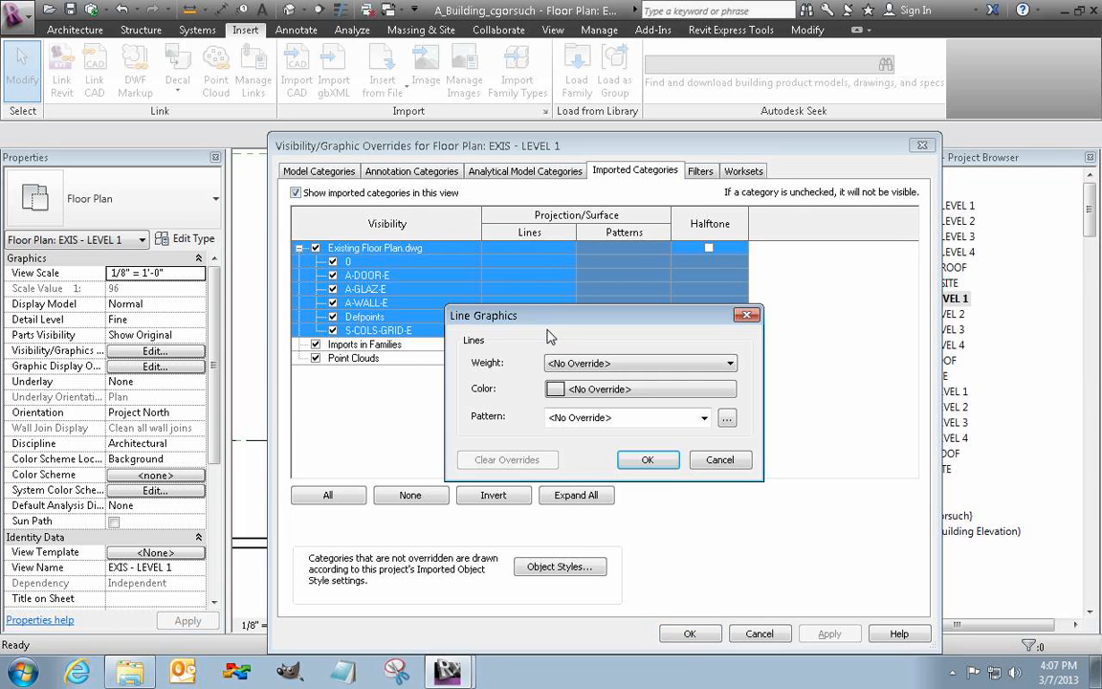
pyautogui.click(600, 389)
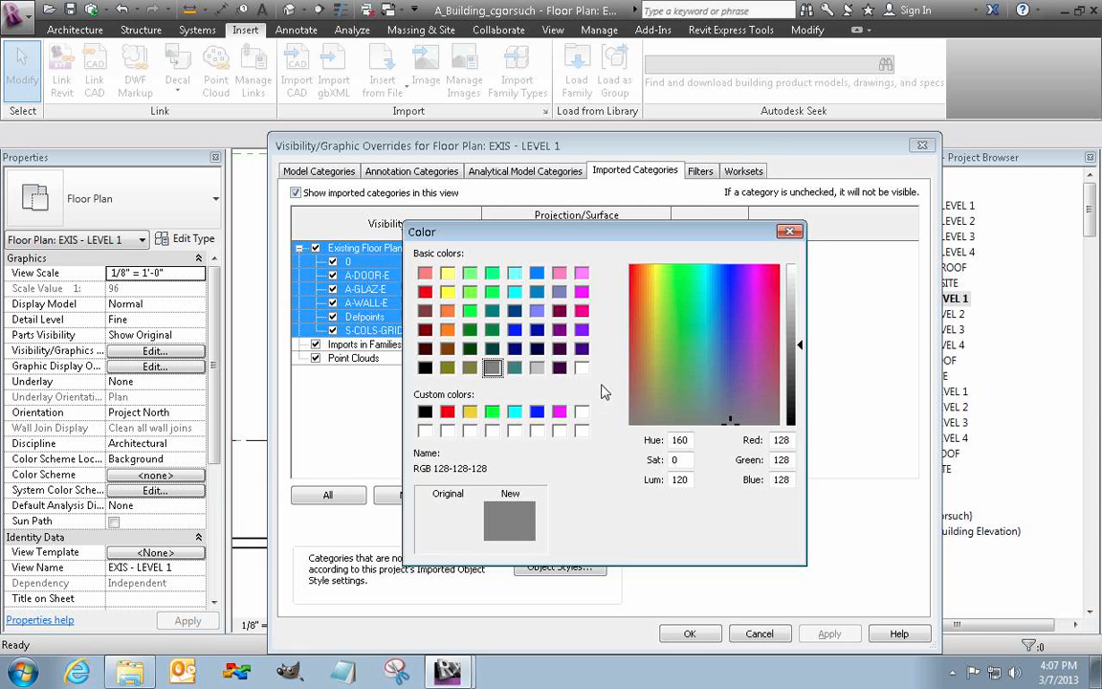
pyautogui.click(425, 369)
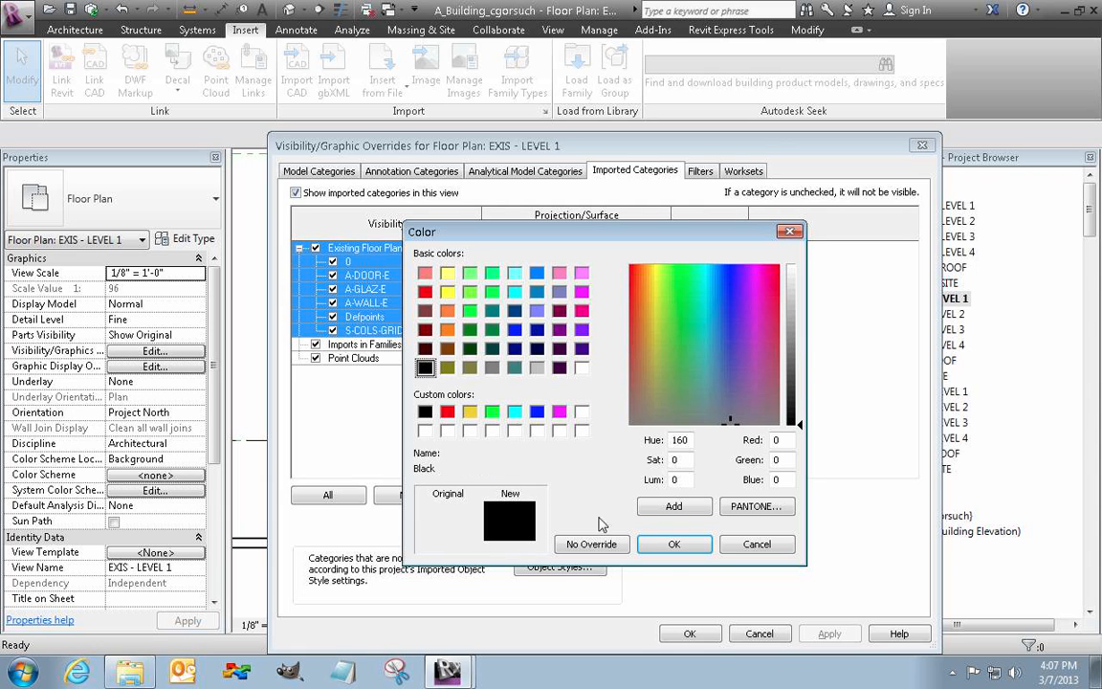
pyautogui.click(674, 544)
pyautogui.click(648, 460)
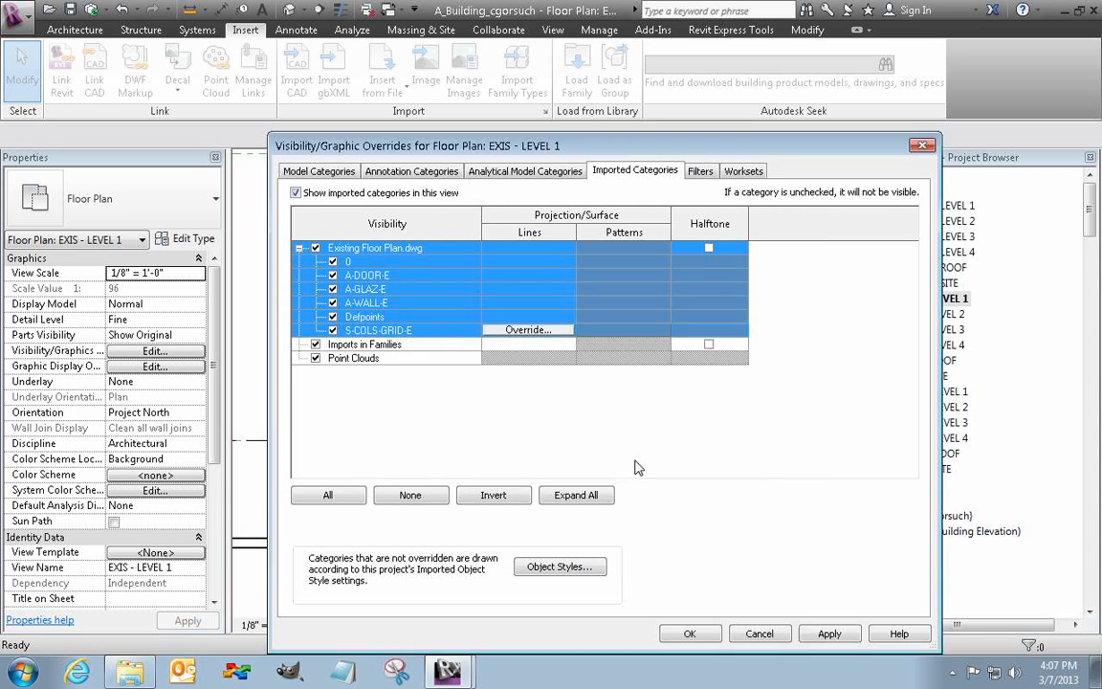
pyautogui.click(715, 634)
# Step: Switch to AutoCAD 2013 and open the recent drawing Existing Floor Plan.dwg
pyautogui.moveTo(546, 306); pyautogui.dragTo(648, 518, button='middle')
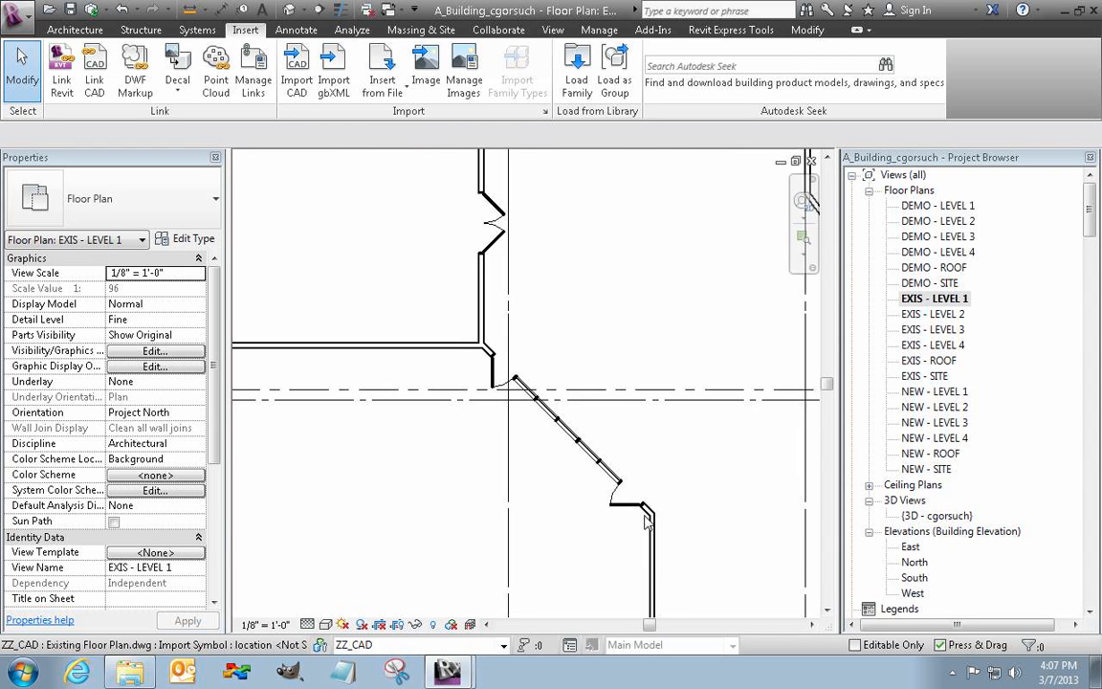
pyautogui.scroll(-5, 647, 517)
pyautogui.moveTo(594, 471); pyautogui.dragTo(443, 373, button='middle')
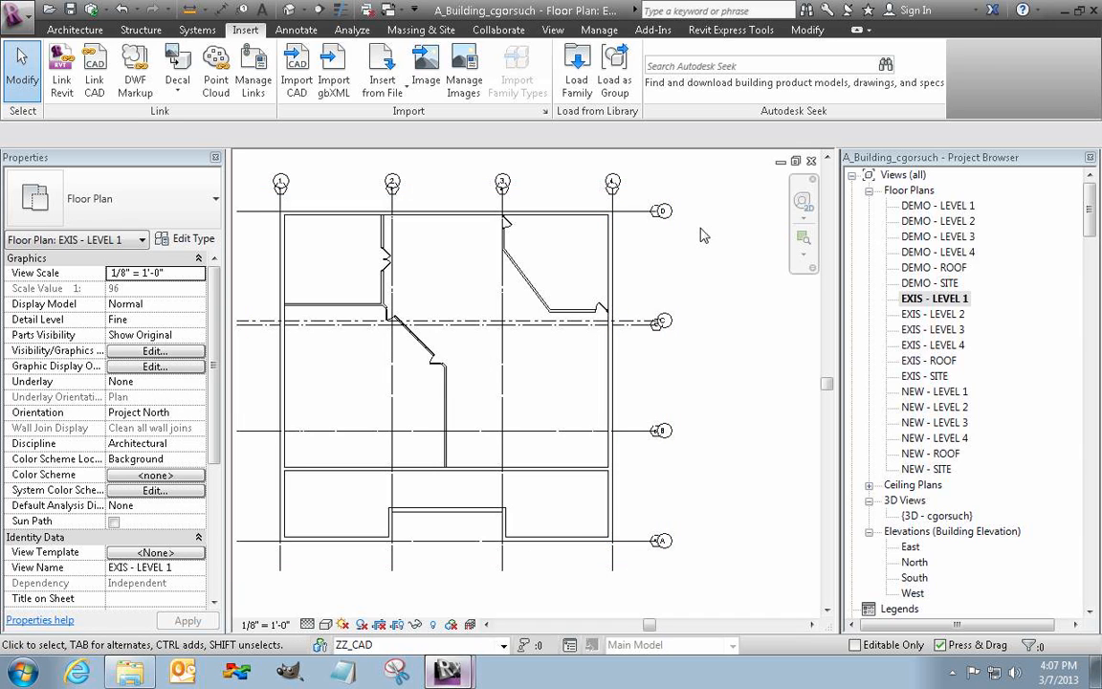
pyautogui.click(1065, 11)
pyautogui.doubleClick(165, 32)
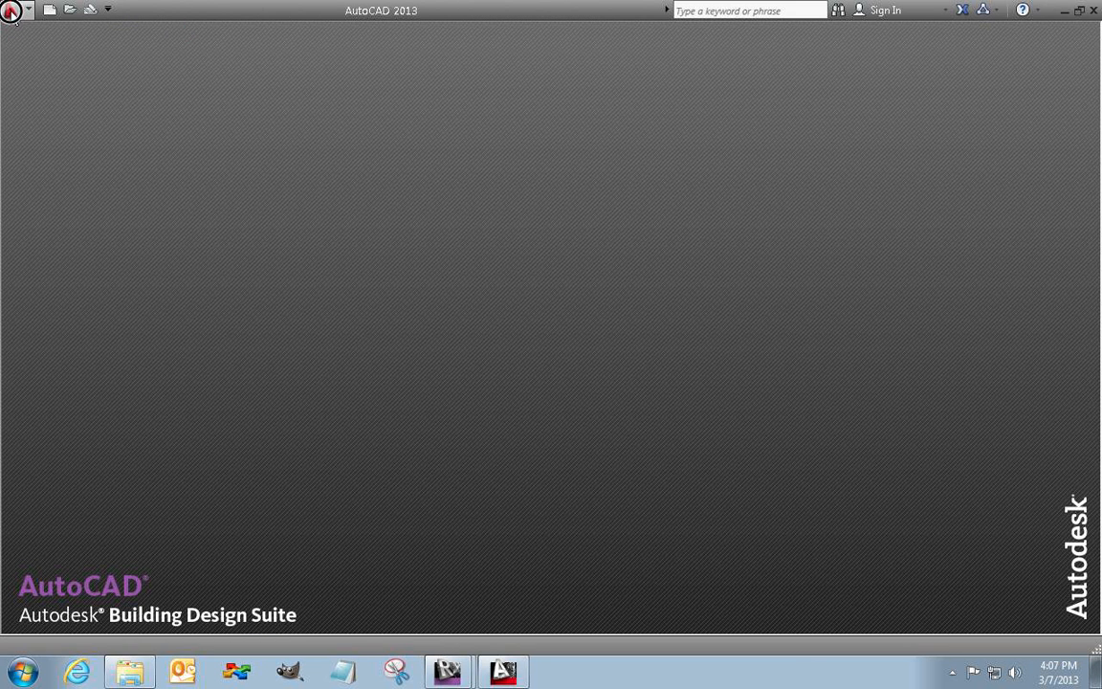
pyautogui.click(12, 15)
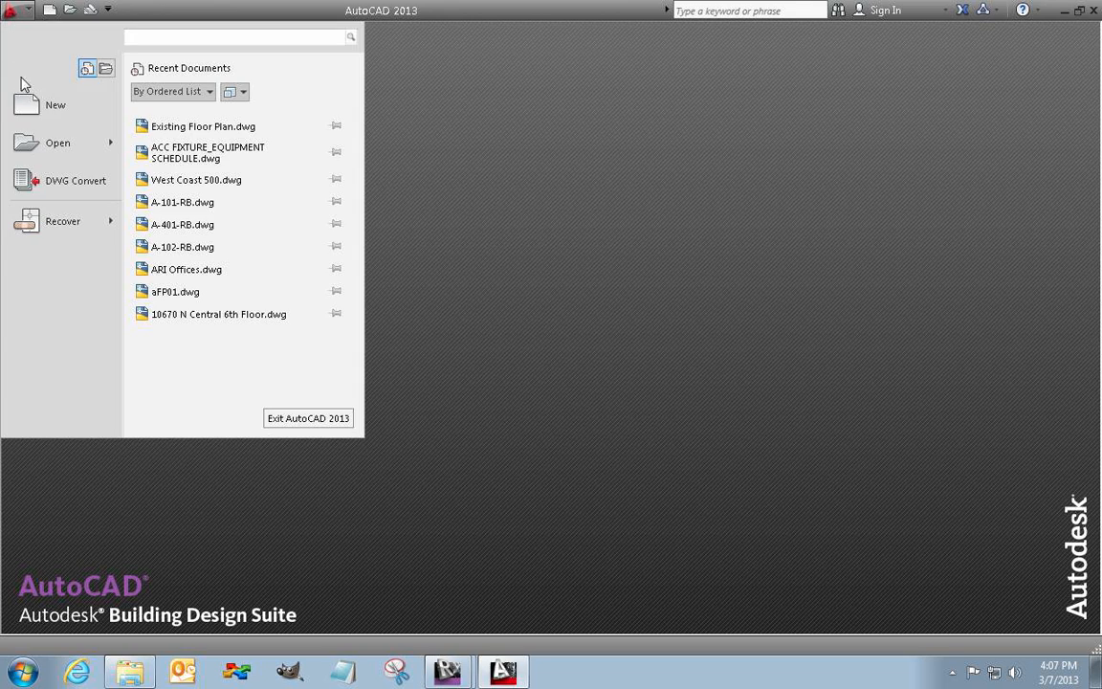
pyautogui.click(208, 127)
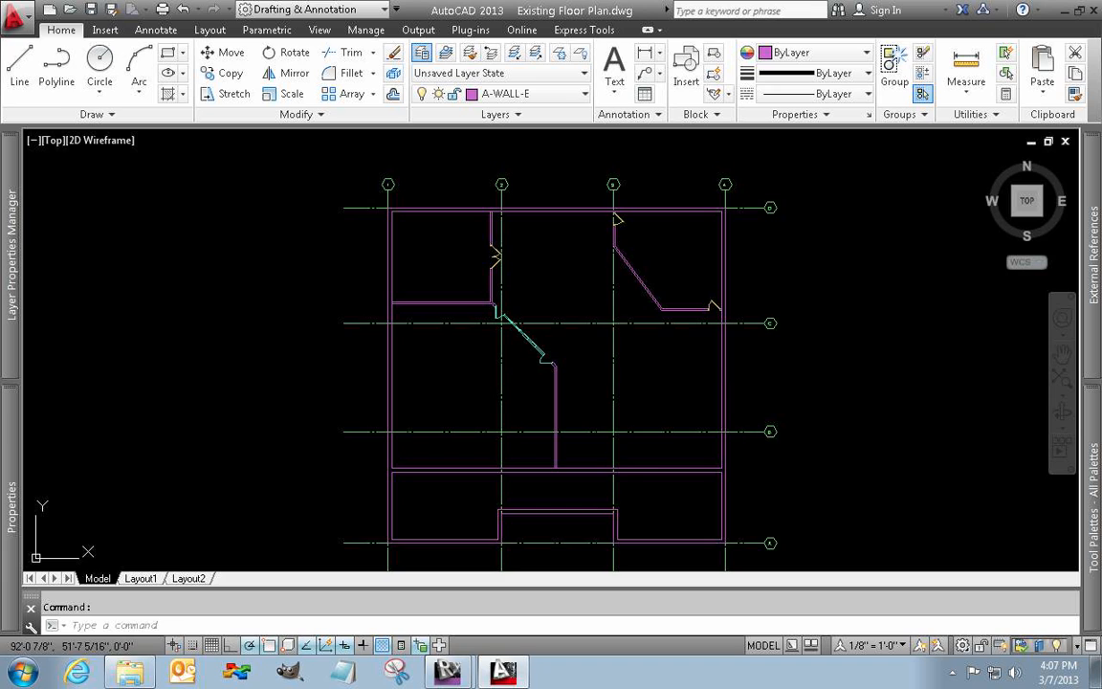
# Step: Move grid line C with its bubble, using a base point 360 inches below it on grid 3 and grid B as destination
pyautogui.write('m')
pyautogui.press('Return')
pyautogui.click(793, 306)
pyautogui.click(758, 341)
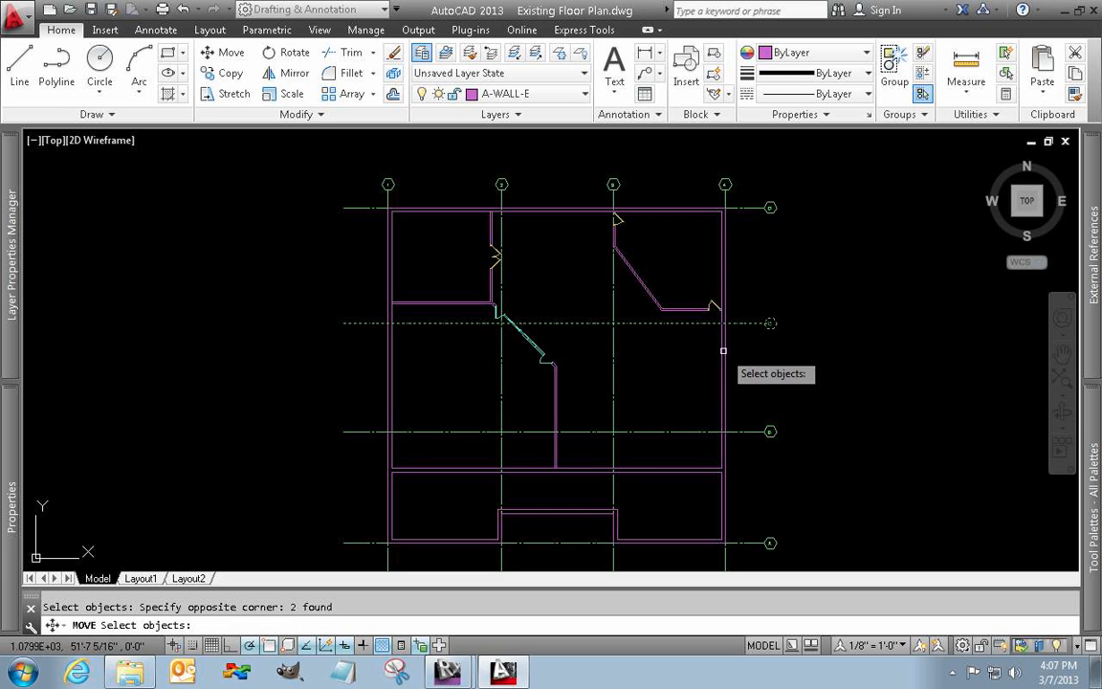
pyautogui.press('Return')
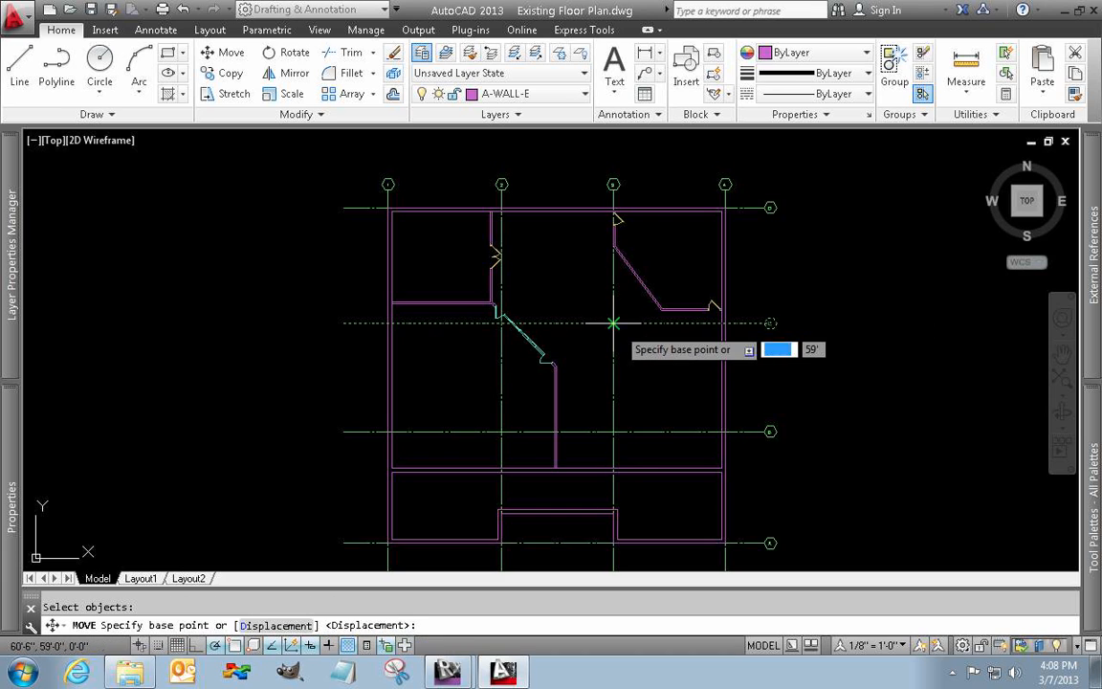
pyautogui.write('36')
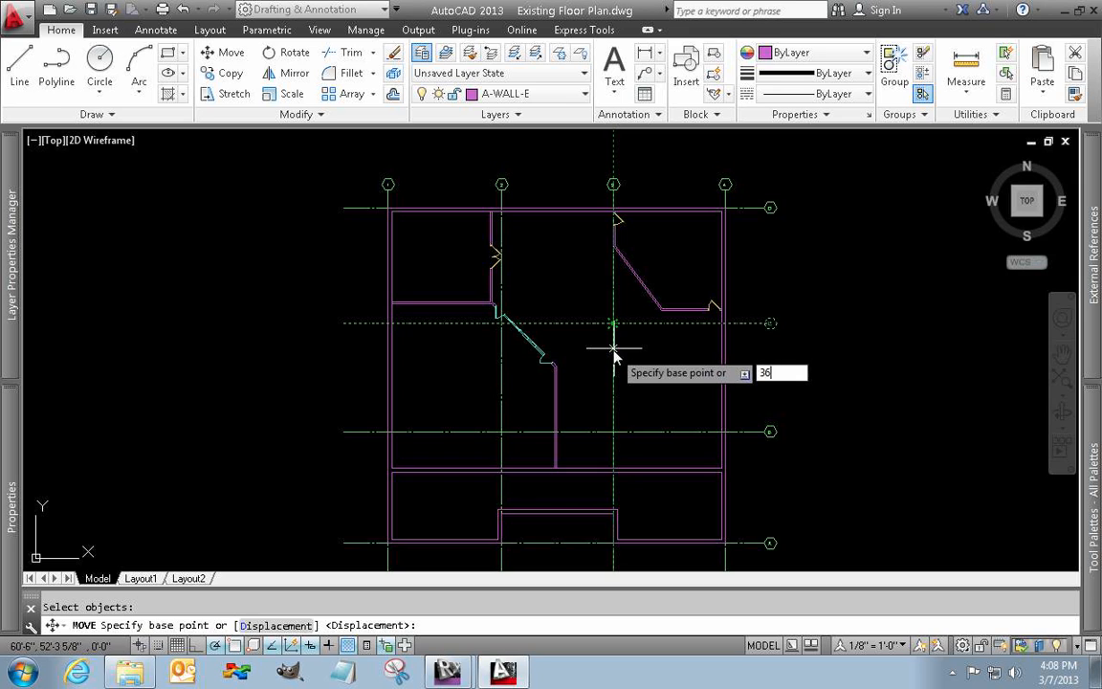
pyautogui.write('0')
pyautogui.press('Return')
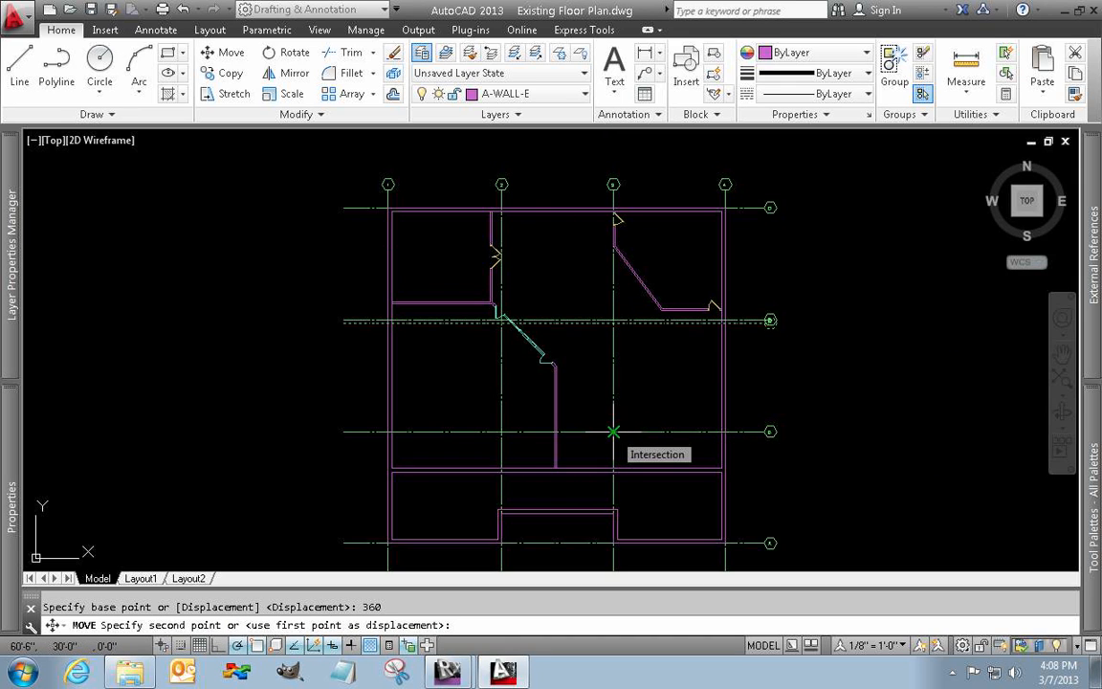
pyautogui.press('Return')
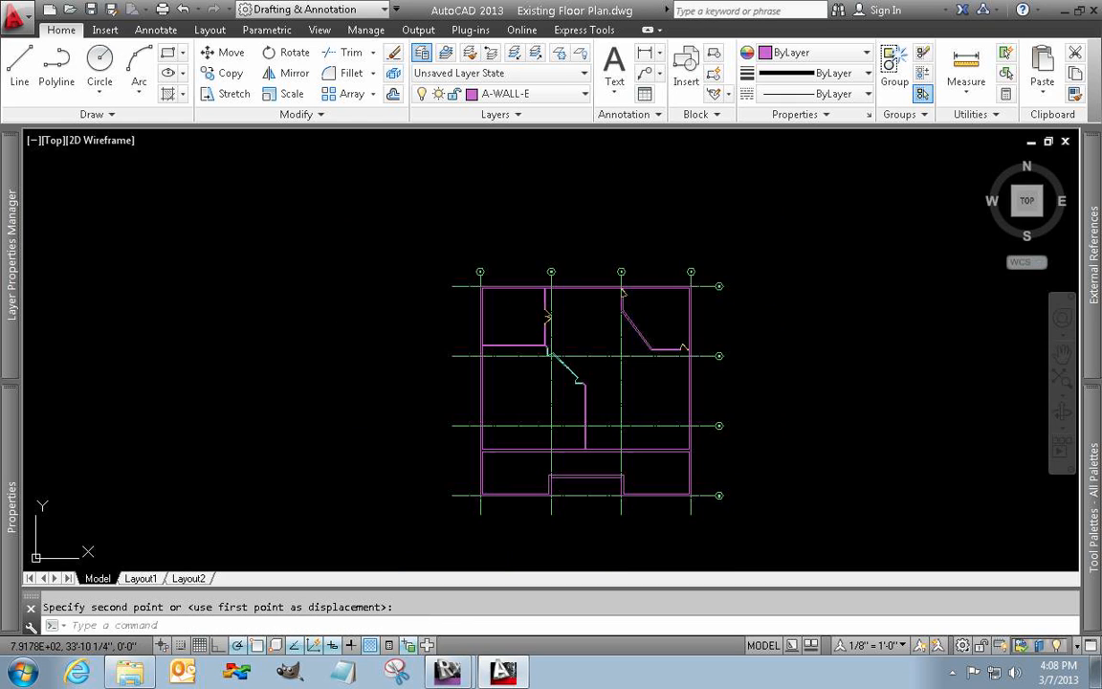
# Step: Measure the distance between grid lines C and B along grid line 3
pyautogui.scroll(2, 634, 418)
pyautogui.write('d po')
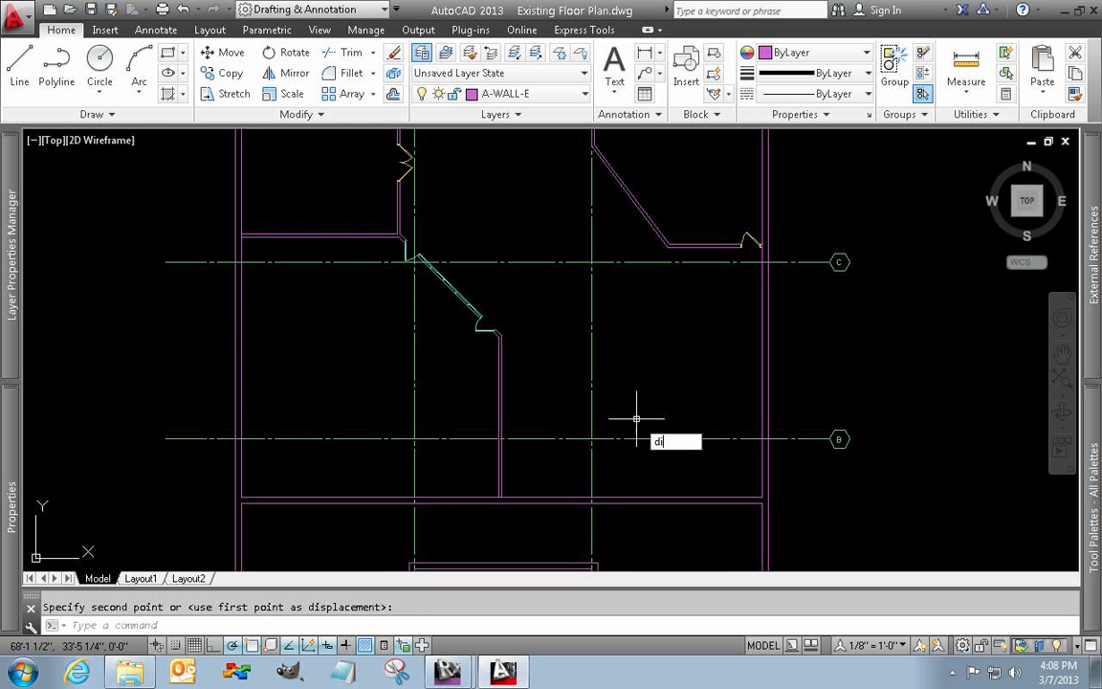
pyautogui.write('i')
pyautogui.press('Return')
pyautogui.click(592, 261)
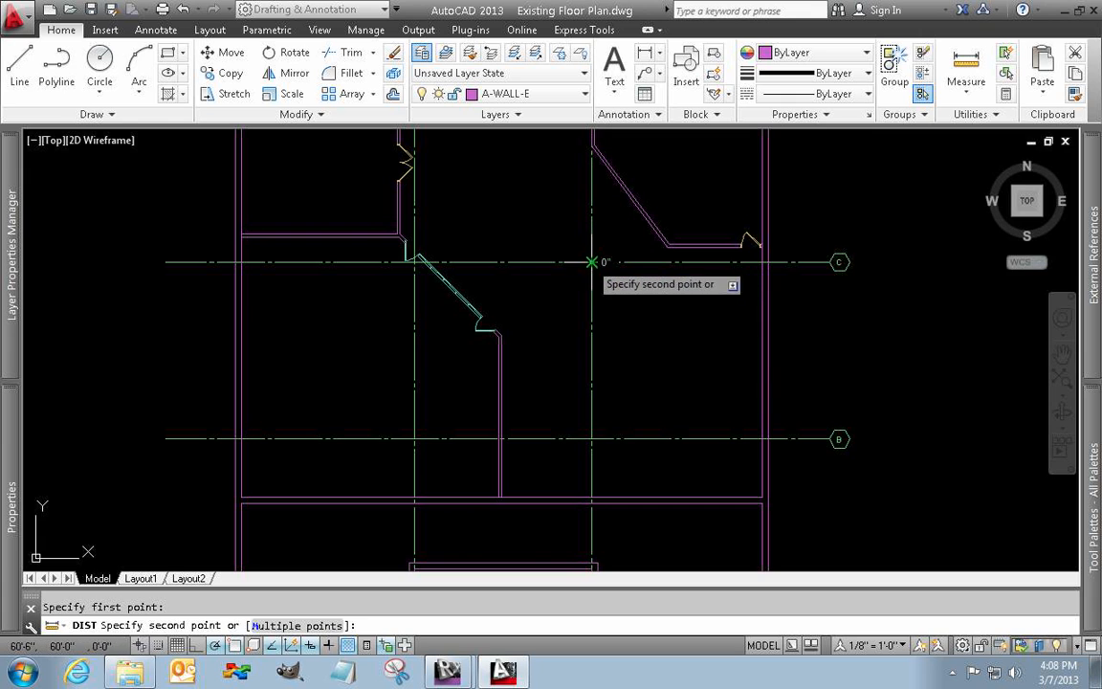
pyautogui.click(592, 439)
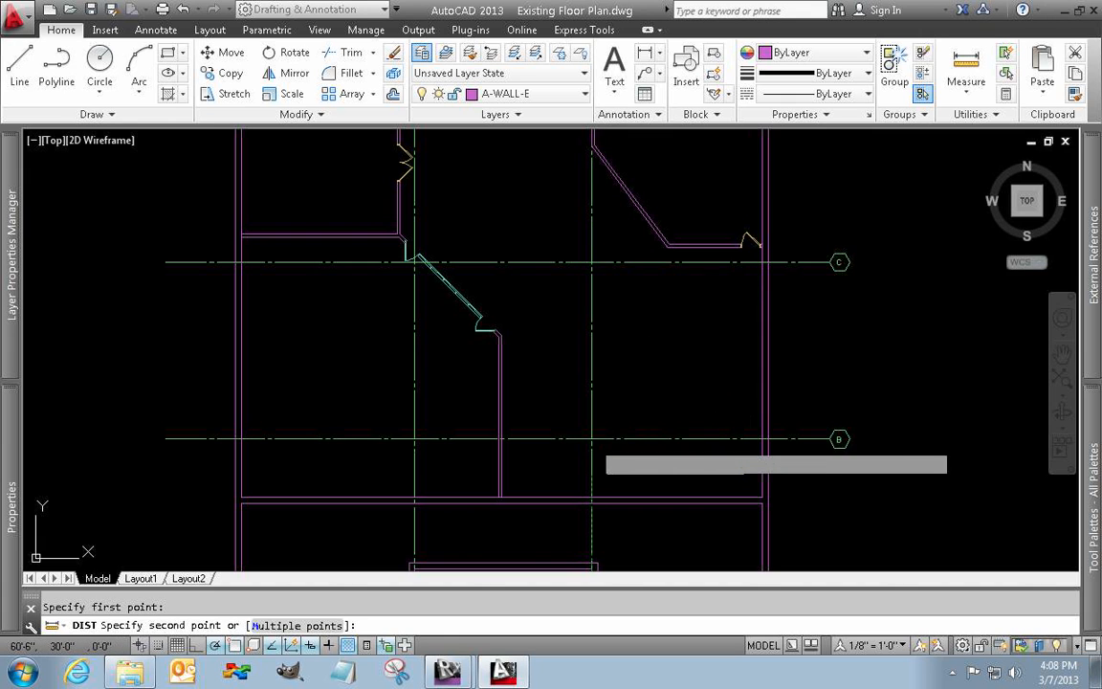
# Step: Save and close the Existing Floor Plan drawing with its full extents in view, and minimize AutoCAD
pyautogui.write('z')
pyautogui.press('Return')
pyautogui.write('e')
pyautogui.press('Return')
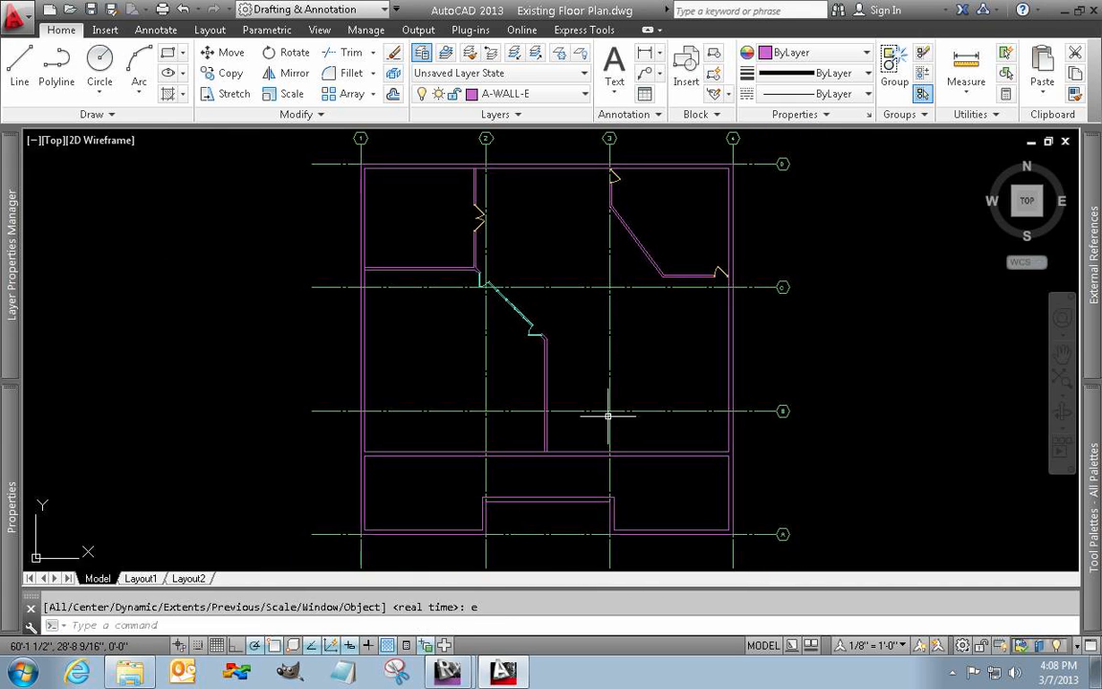
pyautogui.hotkey('ctrl', 's')
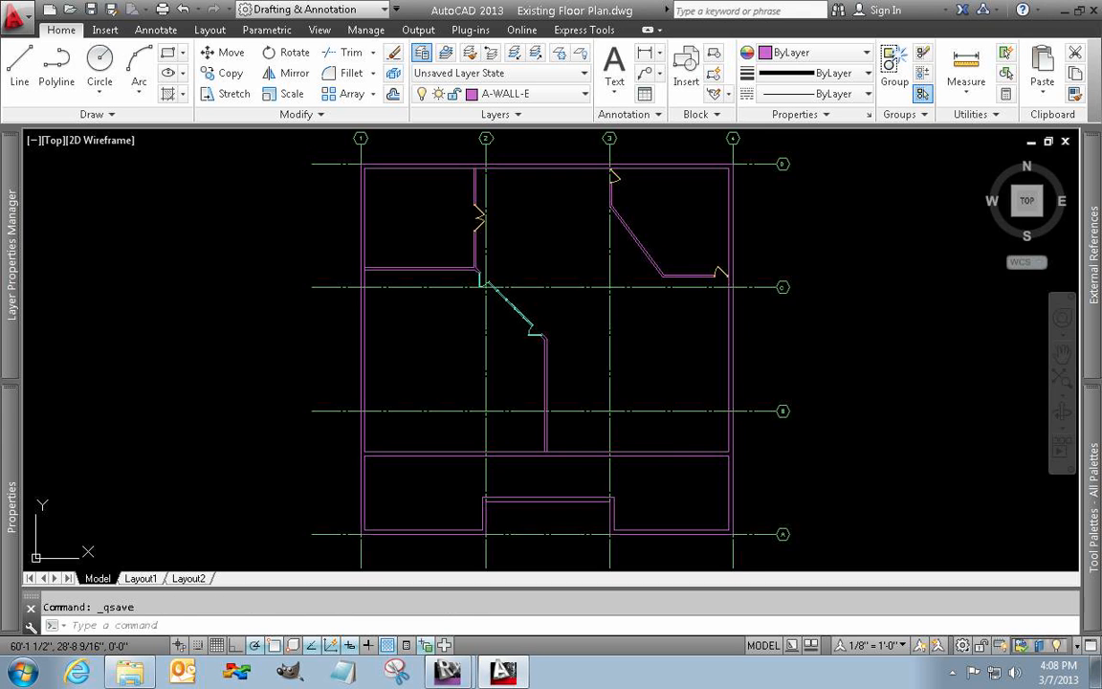
pyautogui.hotkey('ctrl', 'F4')
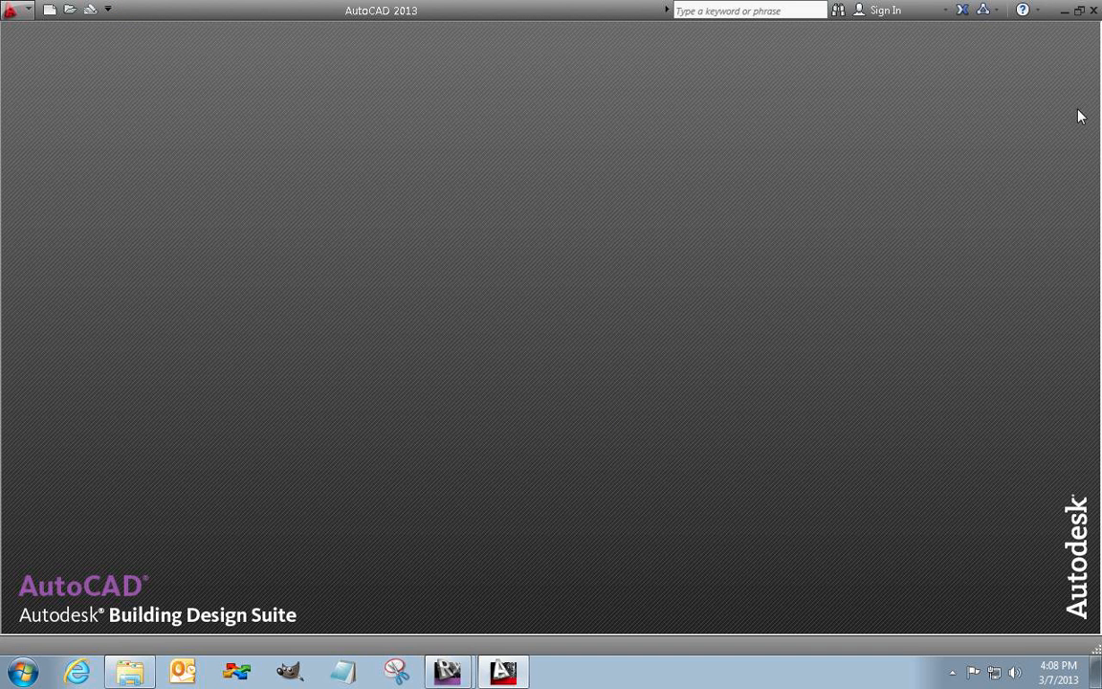
pyautogui.click(1065, 10)
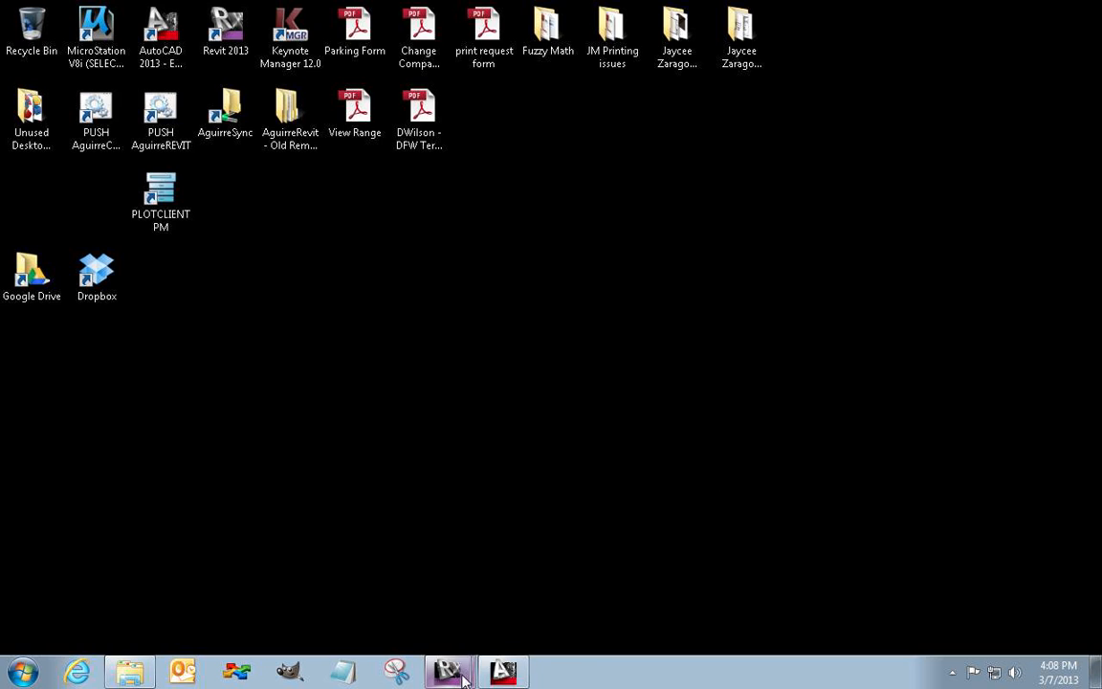
# Step: Switch back to Revit and reload the linked Existing Floor Plan.dwg, preserving graphic overrides
pyautogui.moveTo(447, 669)
pyautogui.click(483, 613)
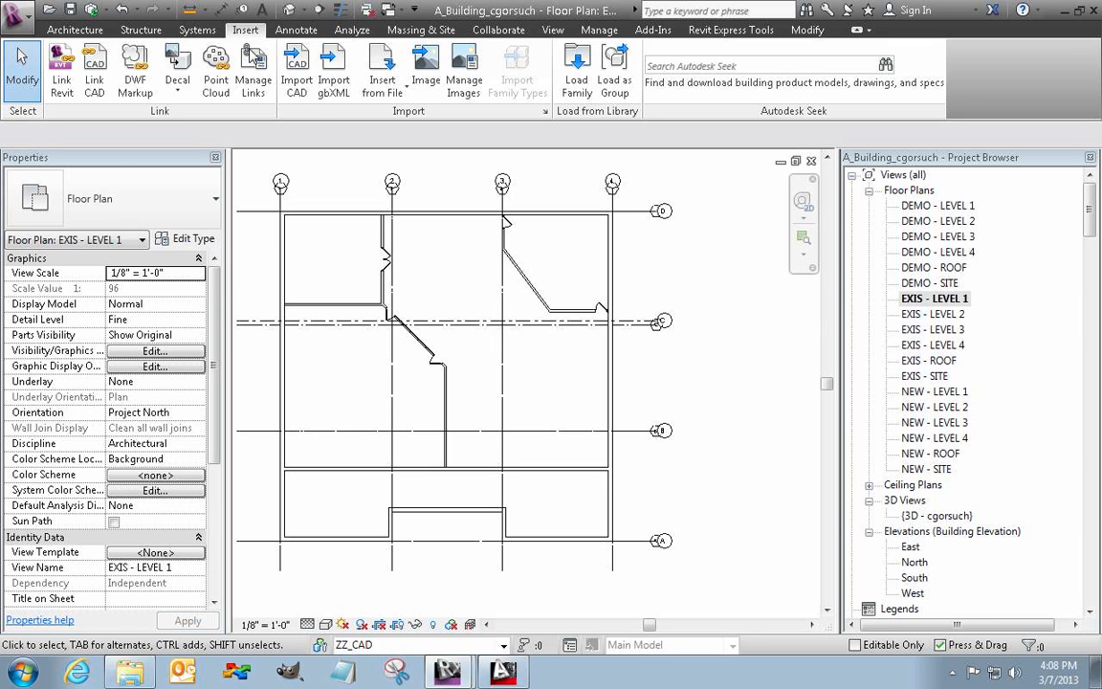
pyautogui.click(250, 59)
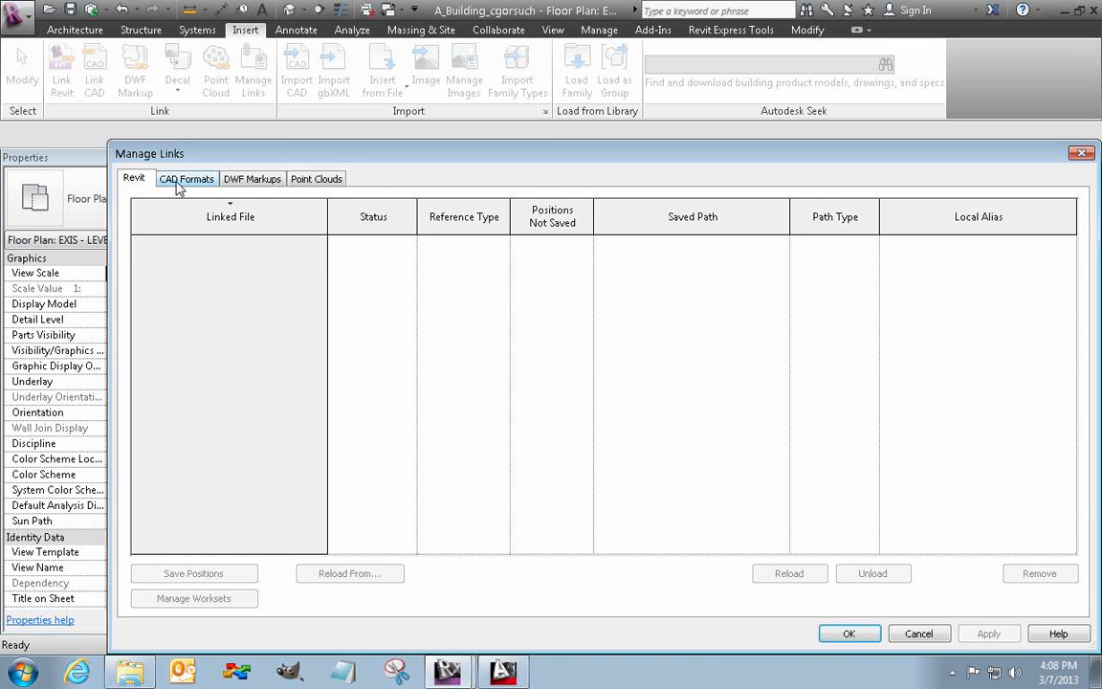
pyautogui.click(185, 179)
pyautogui.moveTo(327, 155); pyautogui.dragTo(255, 113)
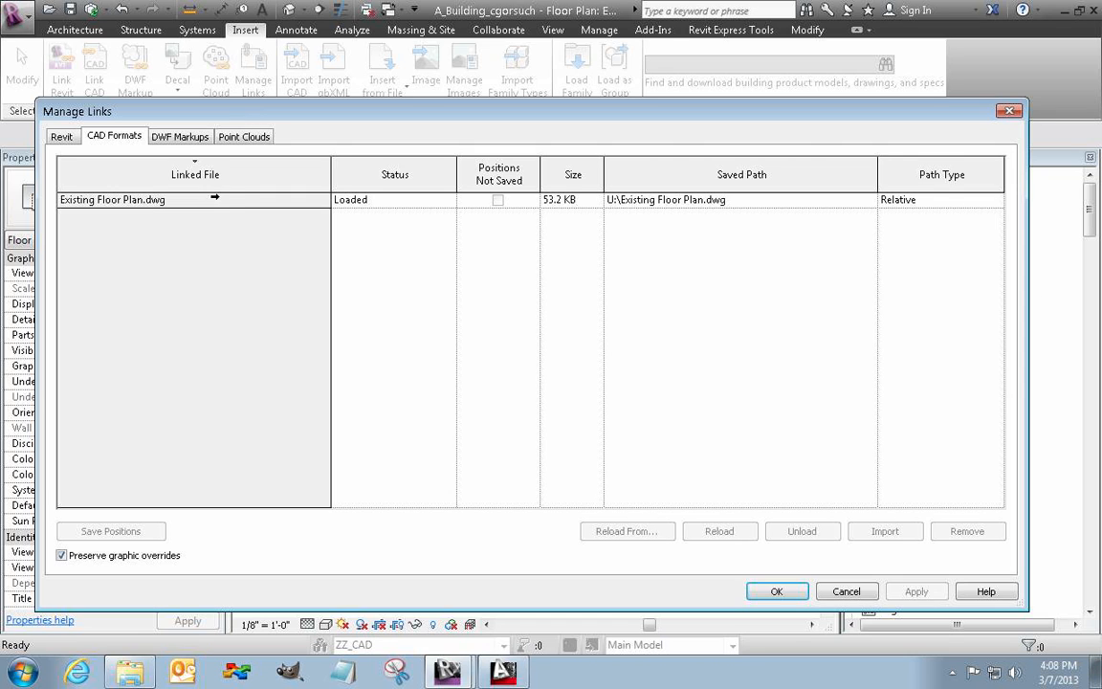
pyautogui.click(212, 201)
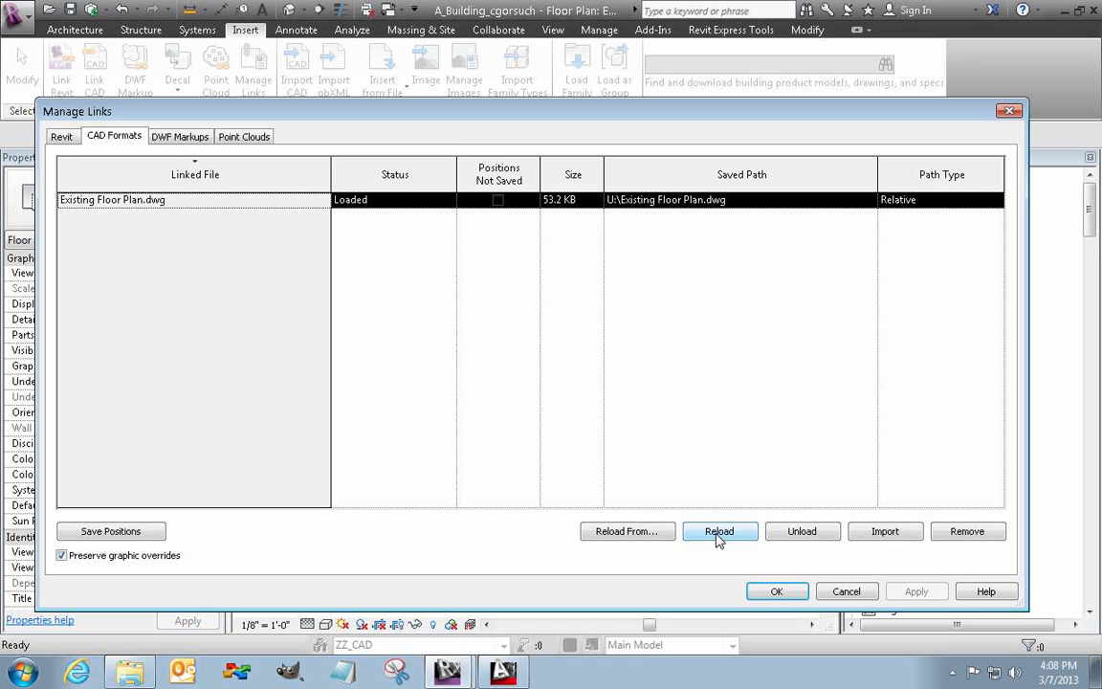
pyautogui.click(775, 591)
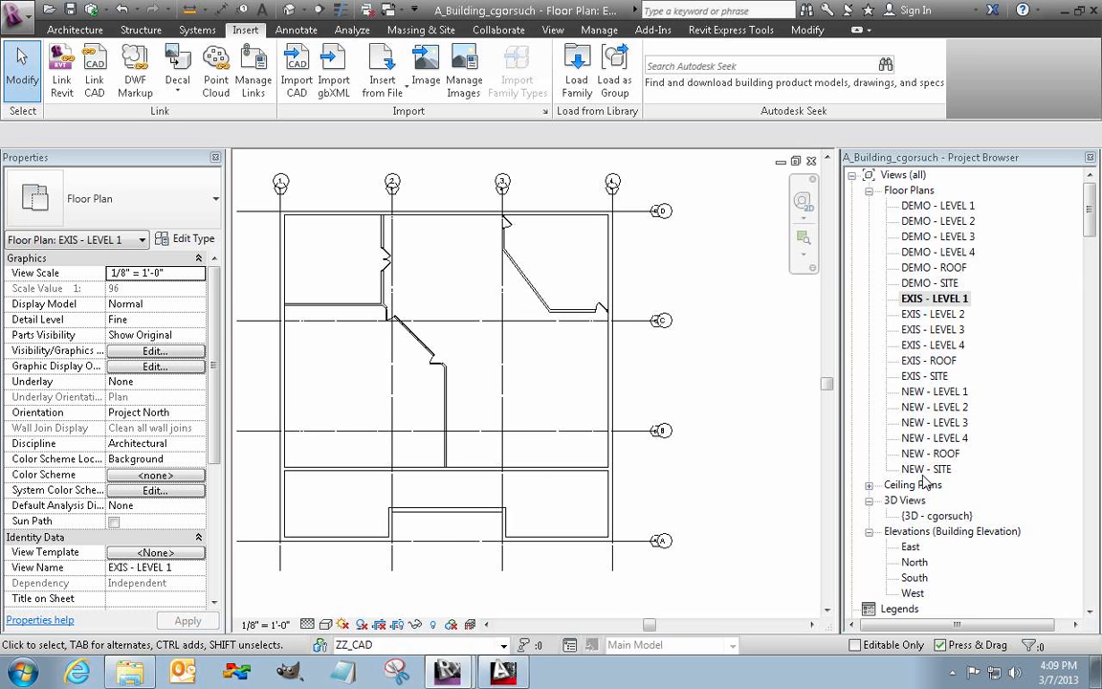
# Step: Open the default 3D view and set the ZZ_CAD workset's visibility to Show in its visibility/graphic overrides
pyautogui.doubleClick(933, 517)
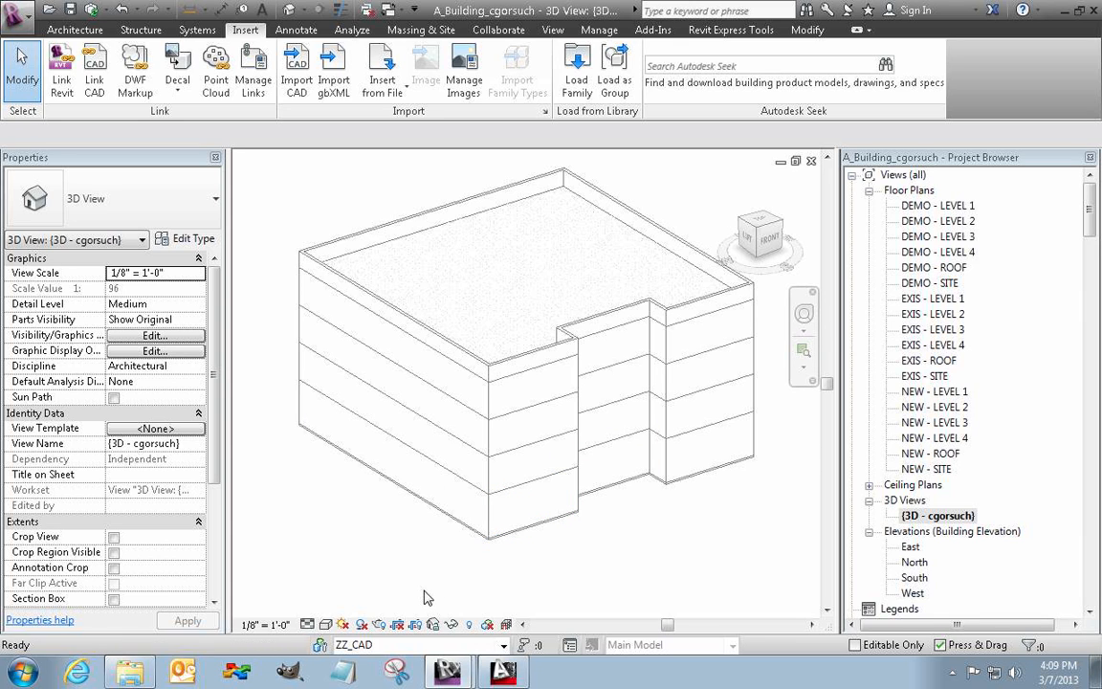
pyautogui.press('v')
pyautogui.press('v')
pyautogui.click(734, 176)
pyautogui.click(763, 309)
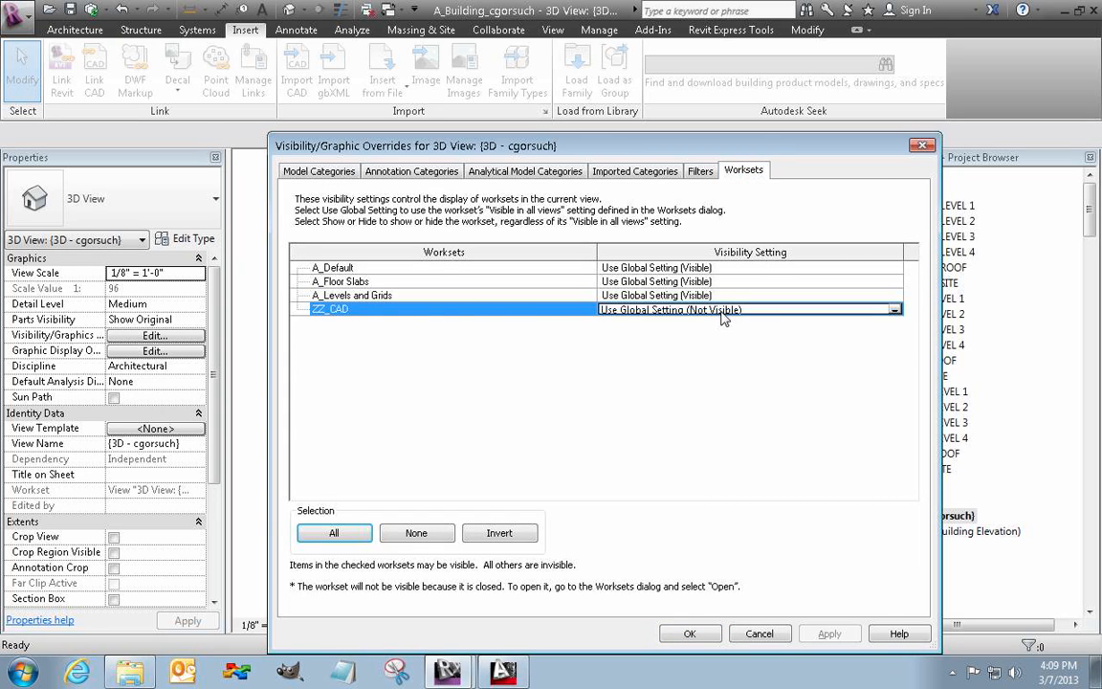
pyautogui.click(896, 310)
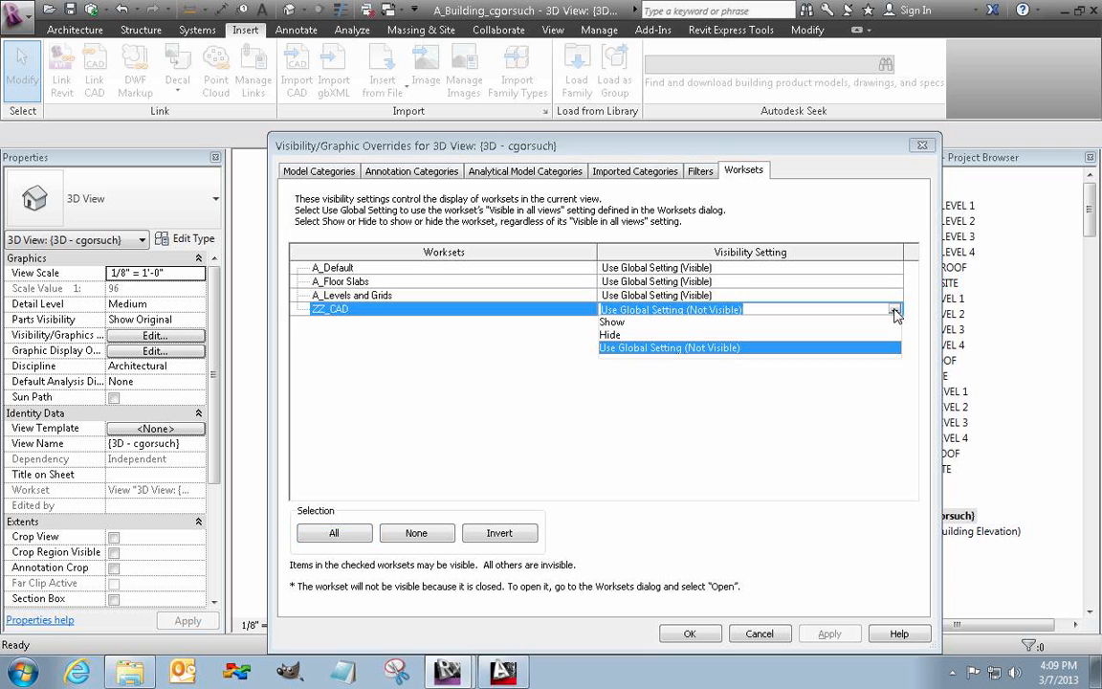
pyautogui.click(613, 323)
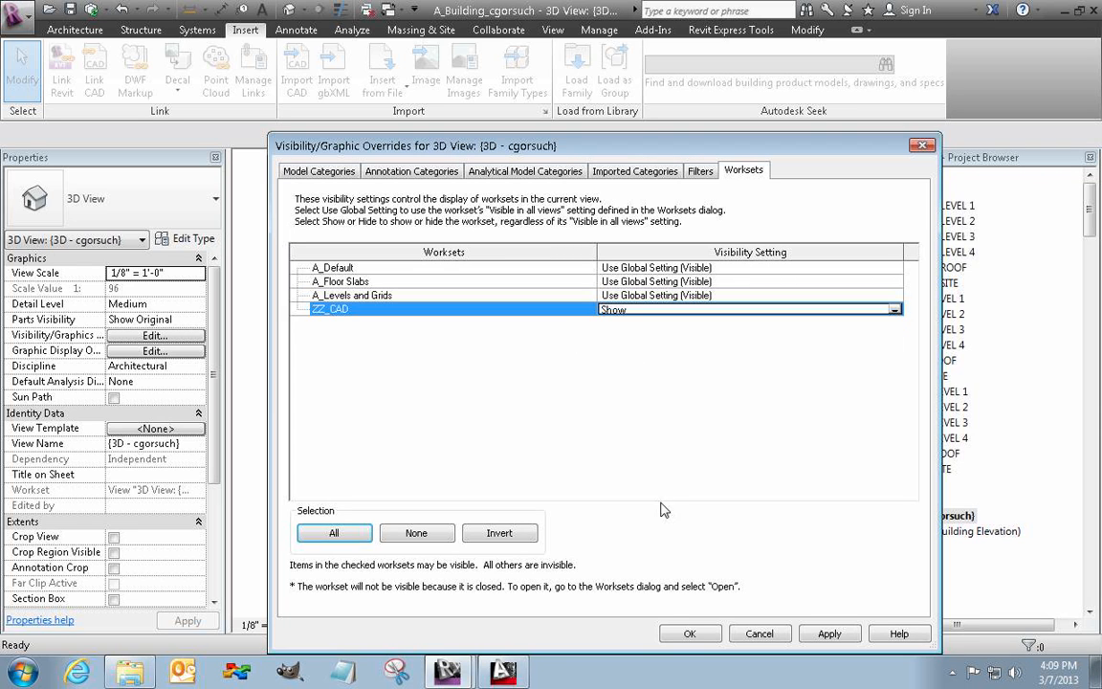
pyautogui.click(706, 636)
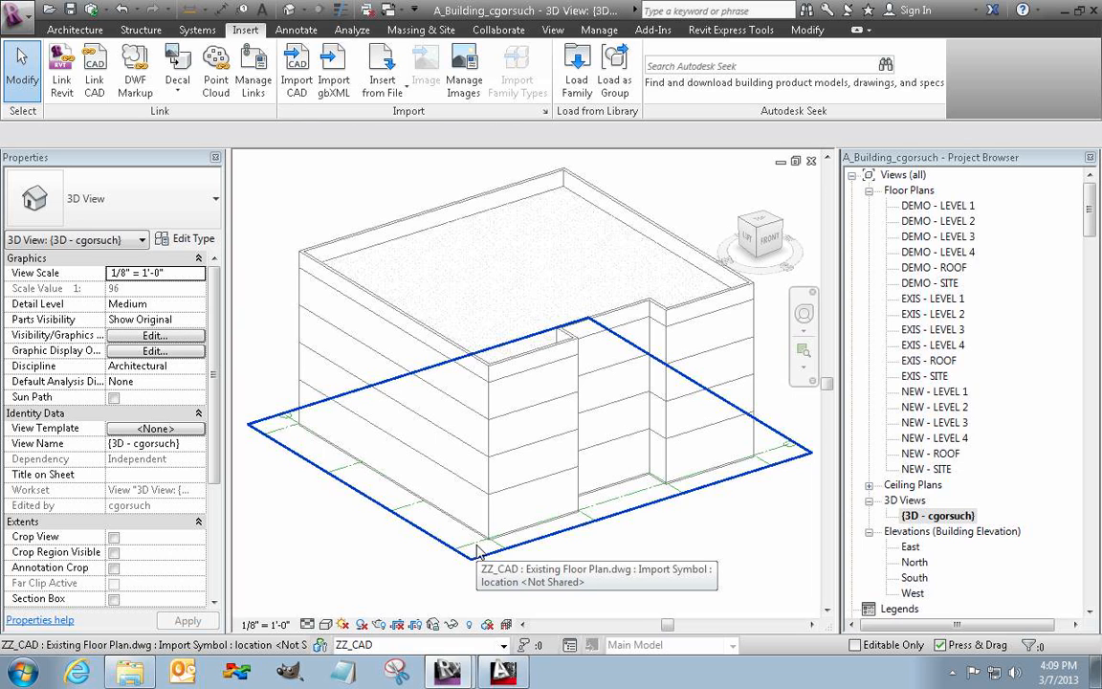
# Step: Return the ZZ_CAD workset's visibility in the 3D view to Use Global Setting (Not Visible)
pyautogui.press('v')
pyautogui.press('v')
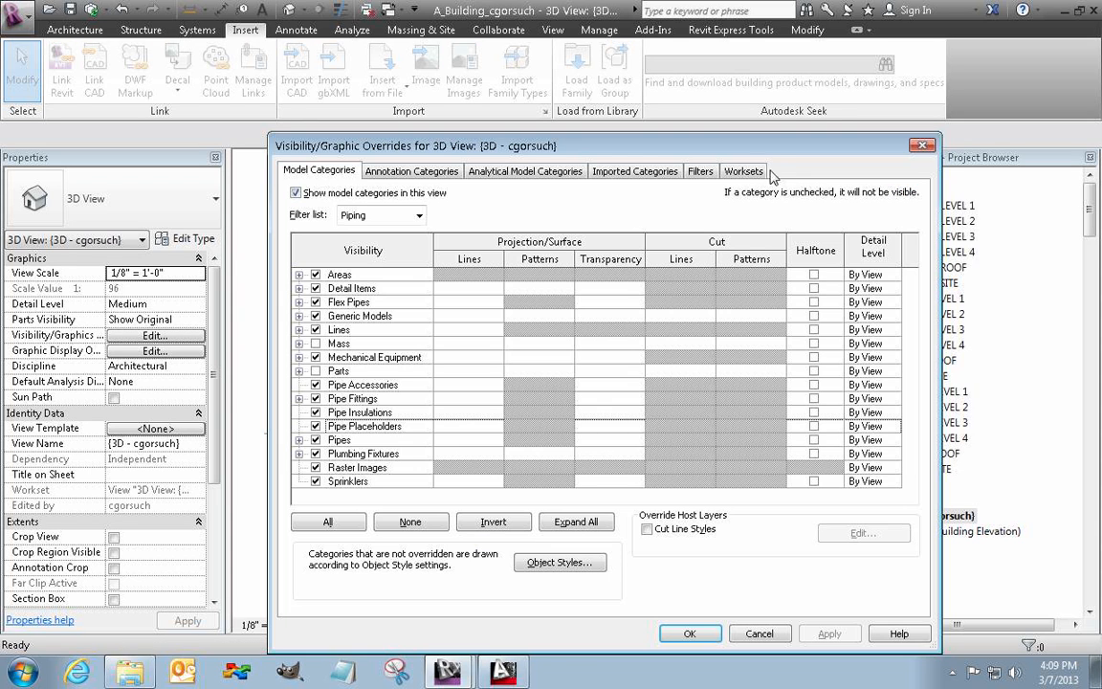
pyautogui.click(746, 172)
pyautogui.click(883, 314)
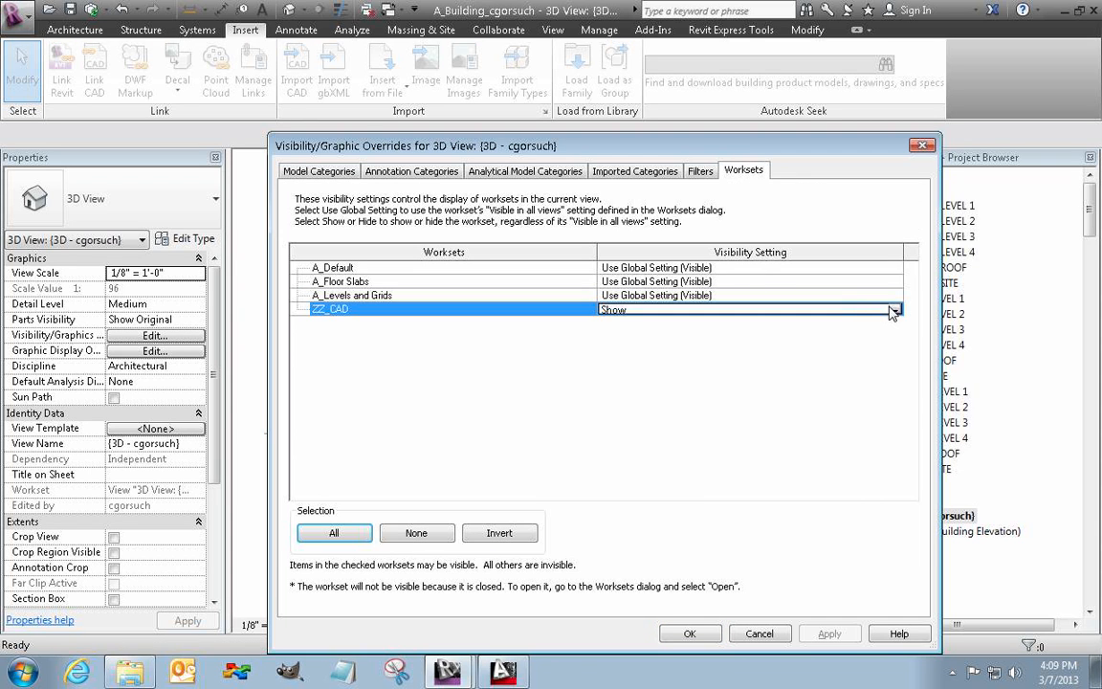
pyautogui.click(893, 311)
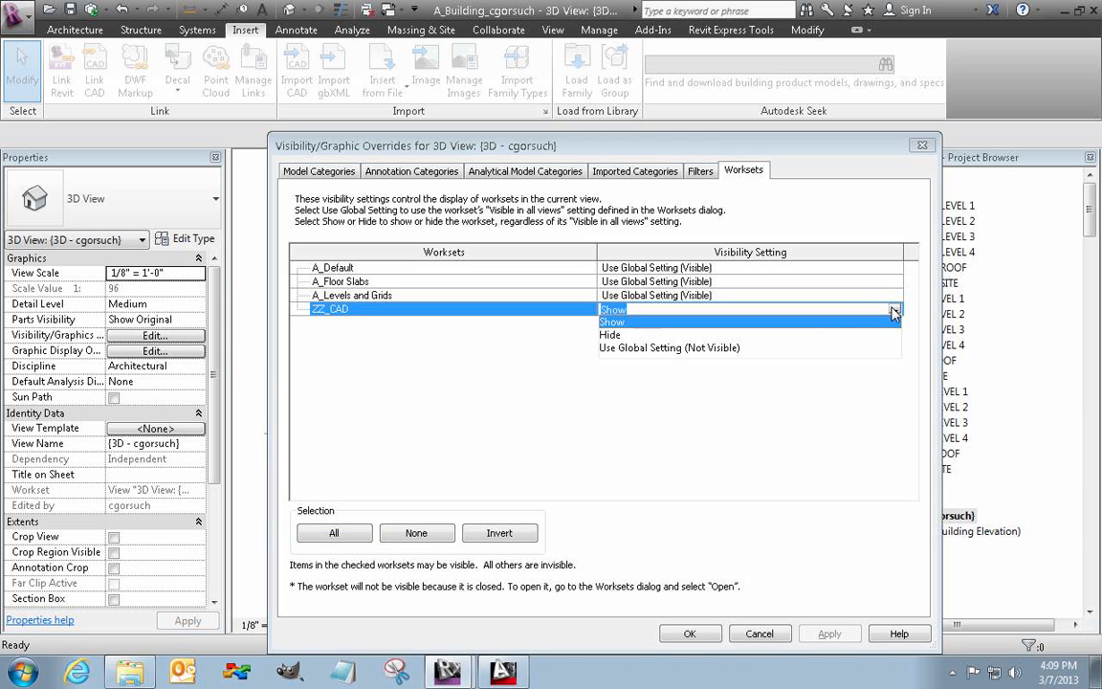
pyautogui.click(628, 347)
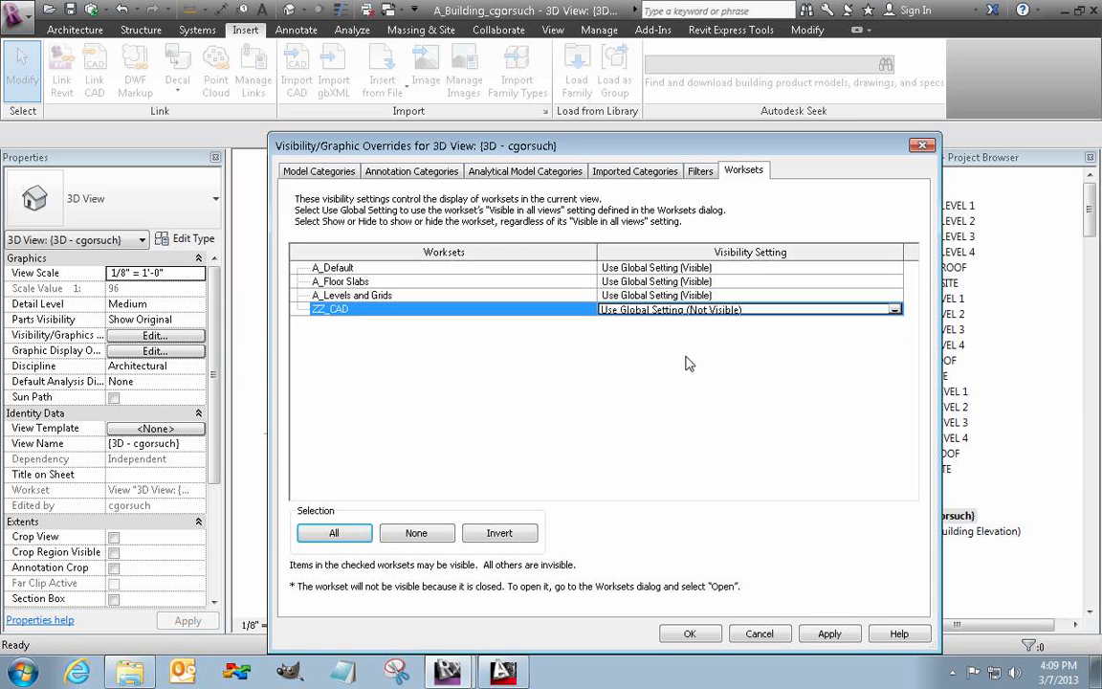
pyautogui.click(697, 636)
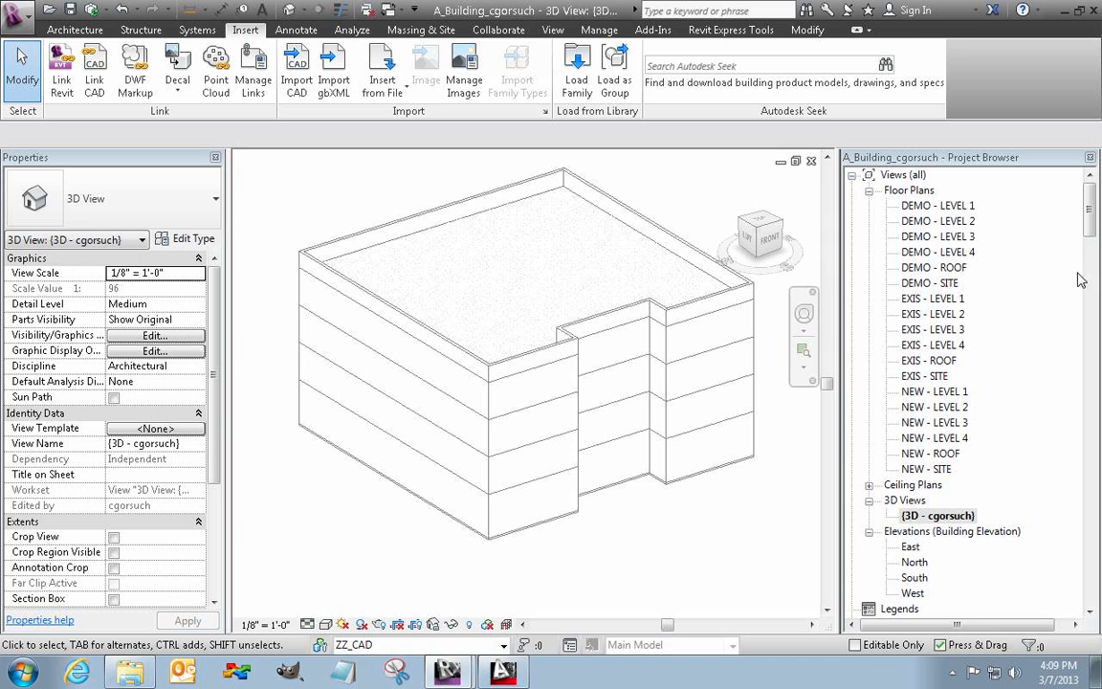
# Step: Check the NEW - LEVEL 1 floor plan for the linked CAD drawing, and return to the EXIS - LEVEL 1 plan
pyautogui.doubleClick(934, 391)
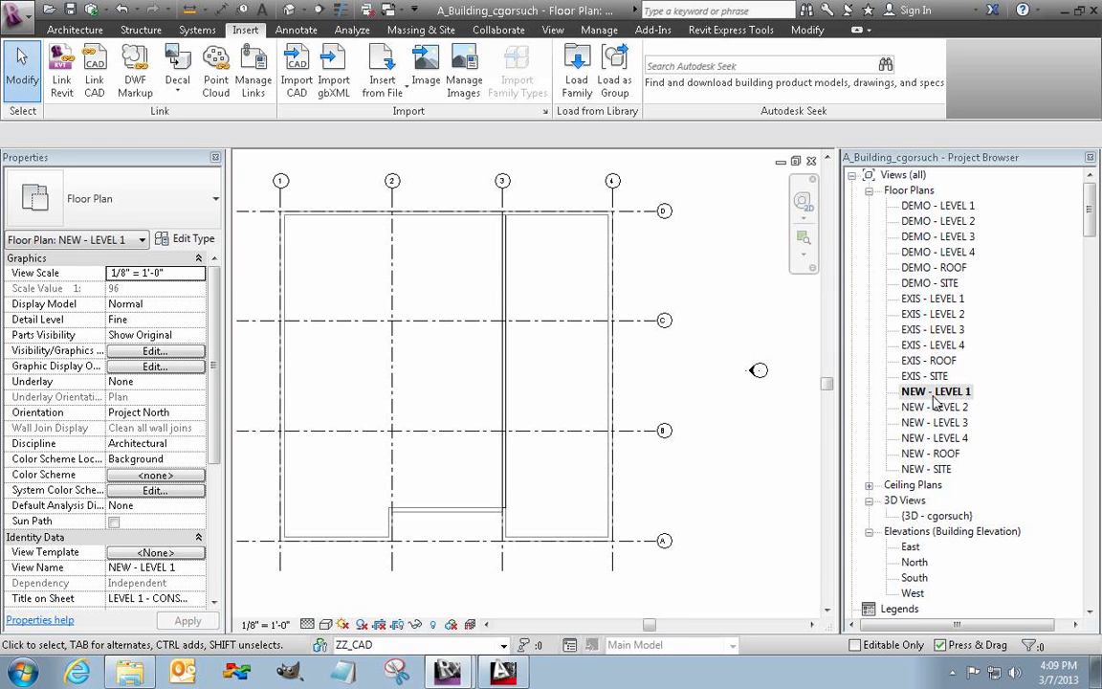
pyautogui.doubleClick(933, 298)
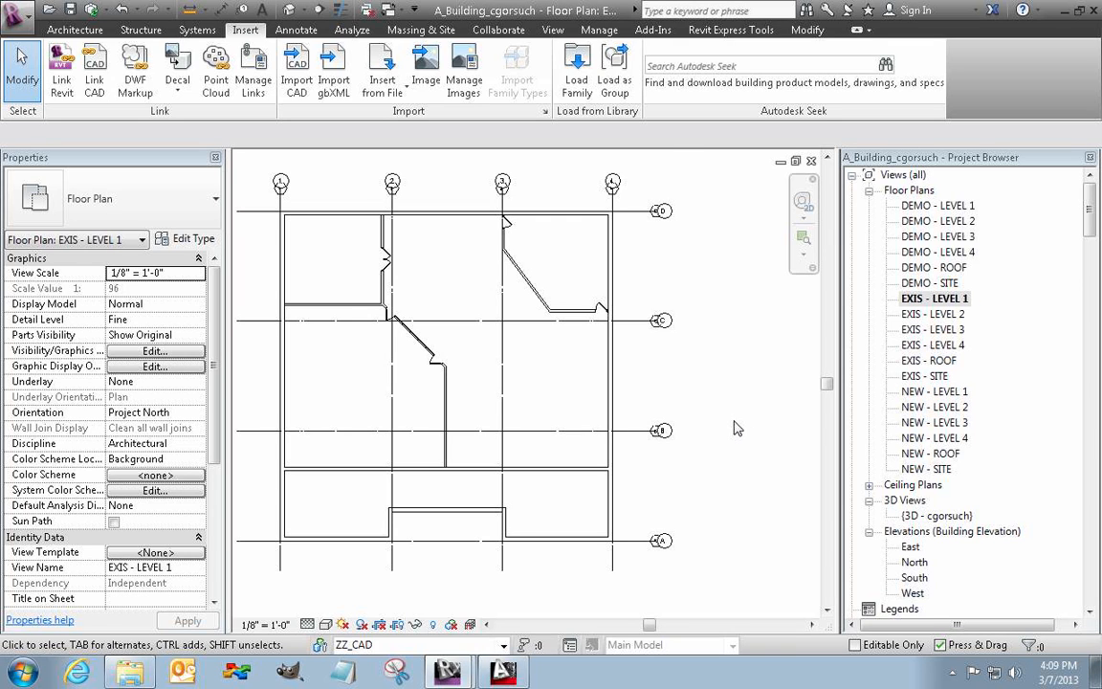